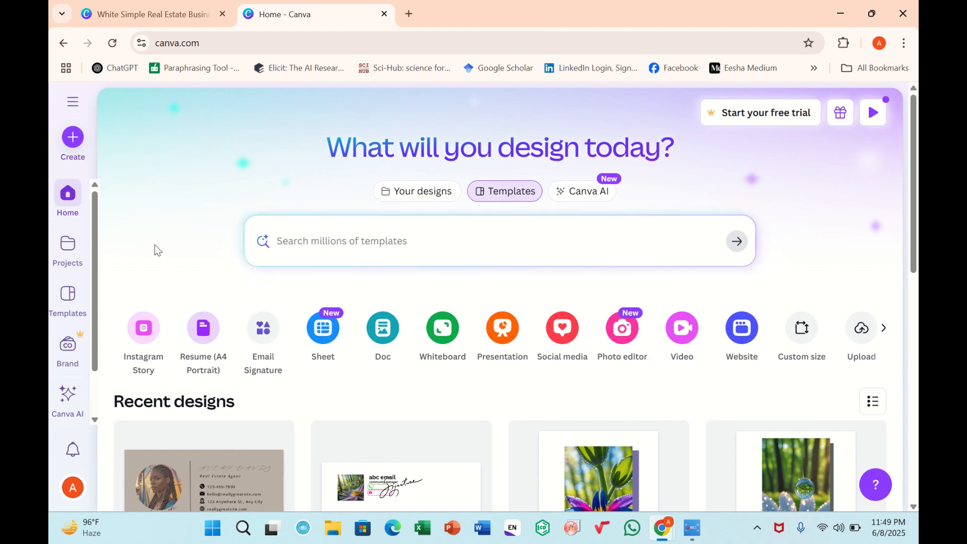
- Create a blank custom-size design 600 px wide and 200 px high
click(65, 144)
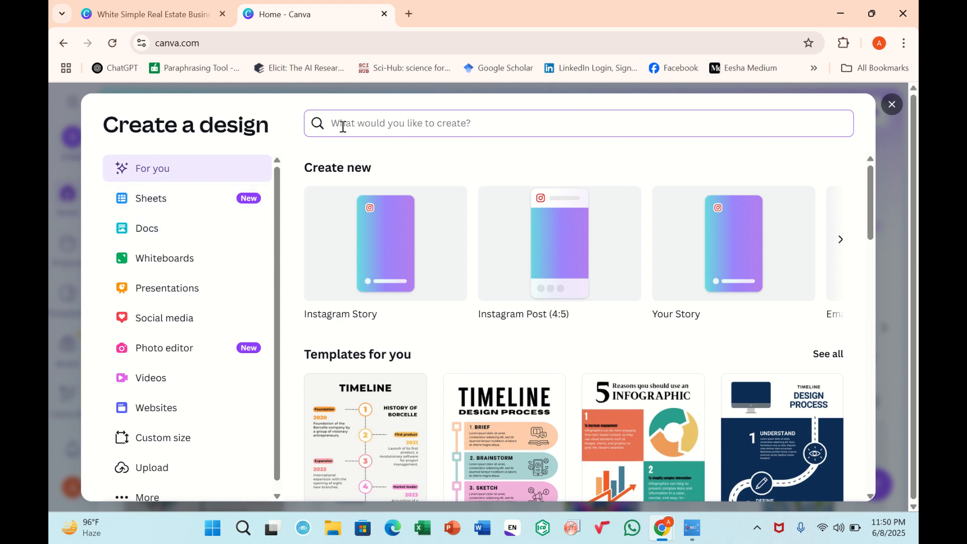
click(150, 439)
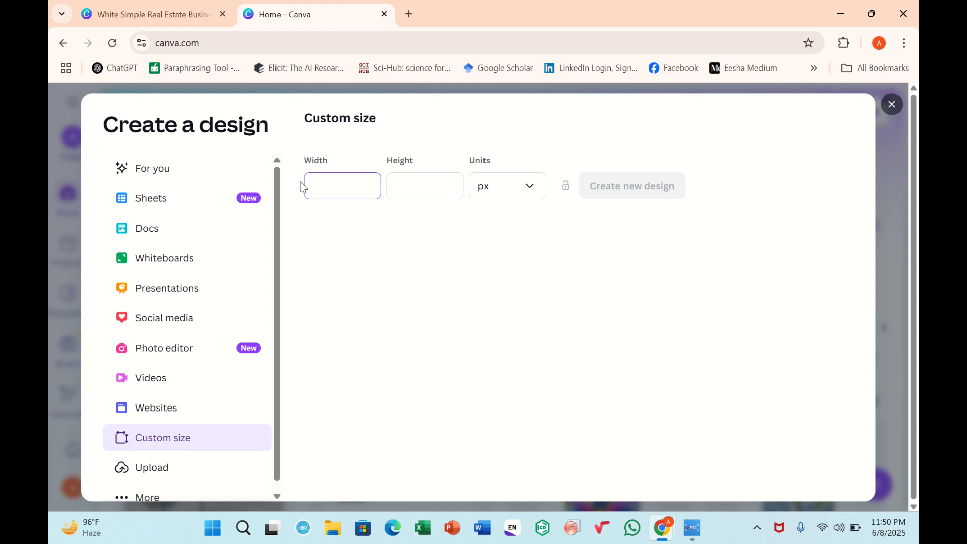
text(600)
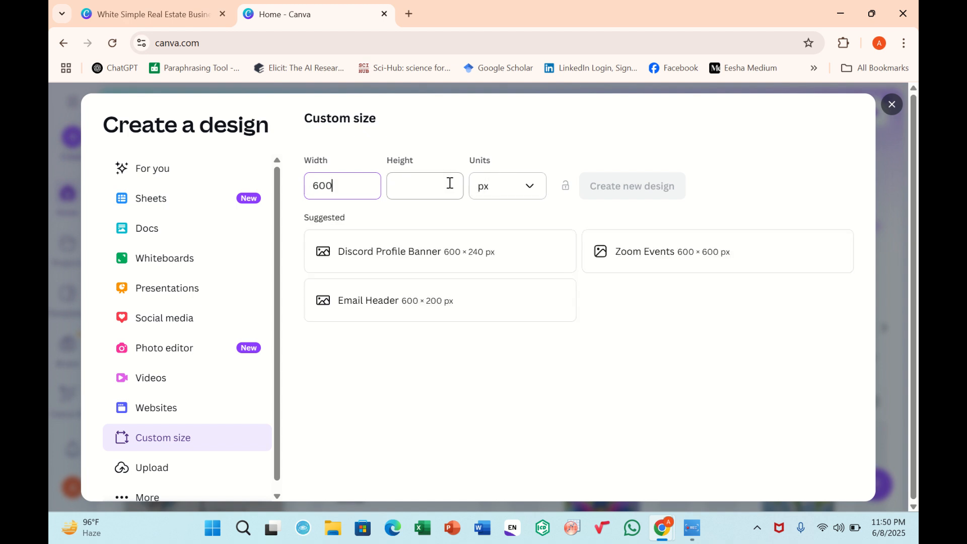
click(450, 182)
text(200)
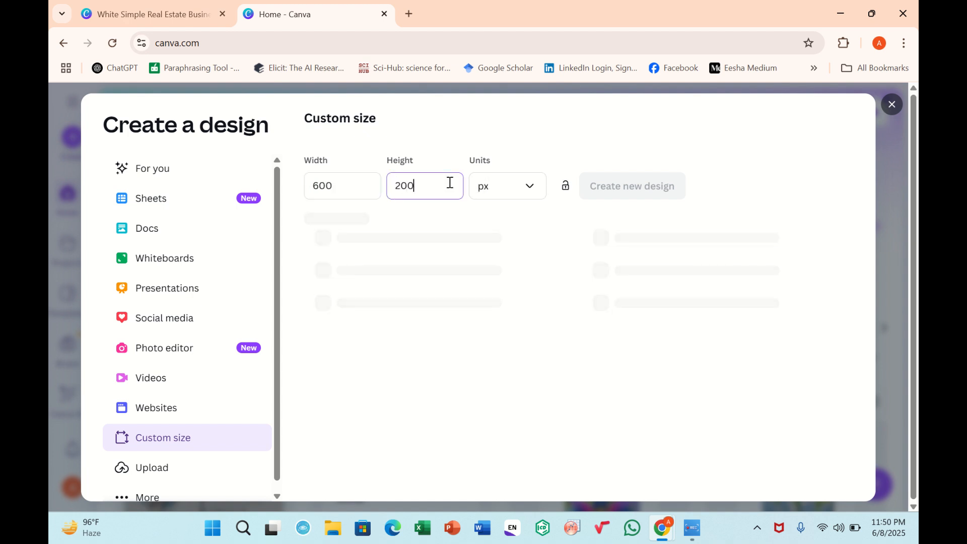
click(605, 198)
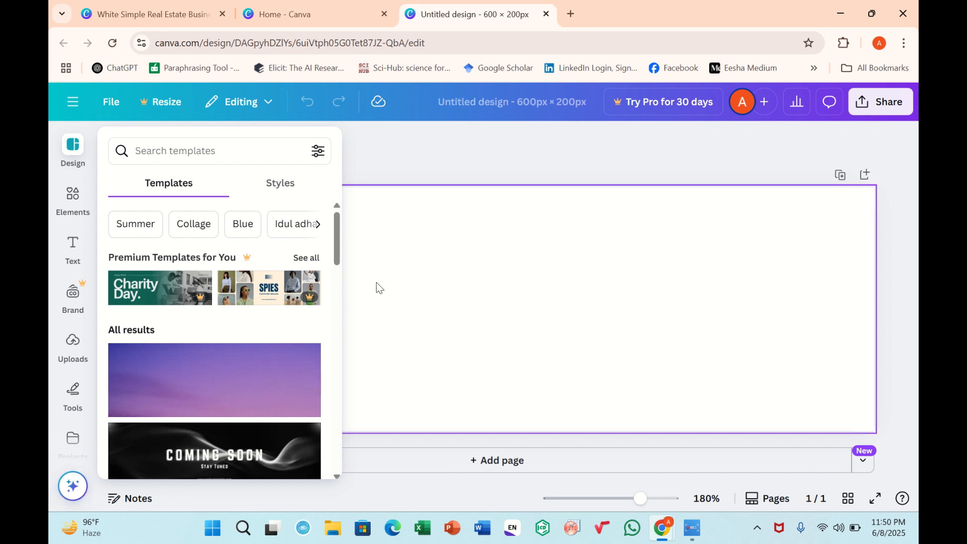
- Search the blank design's templates for "email signature", close the design and dismiss the design creation dialog
click(271, 159)
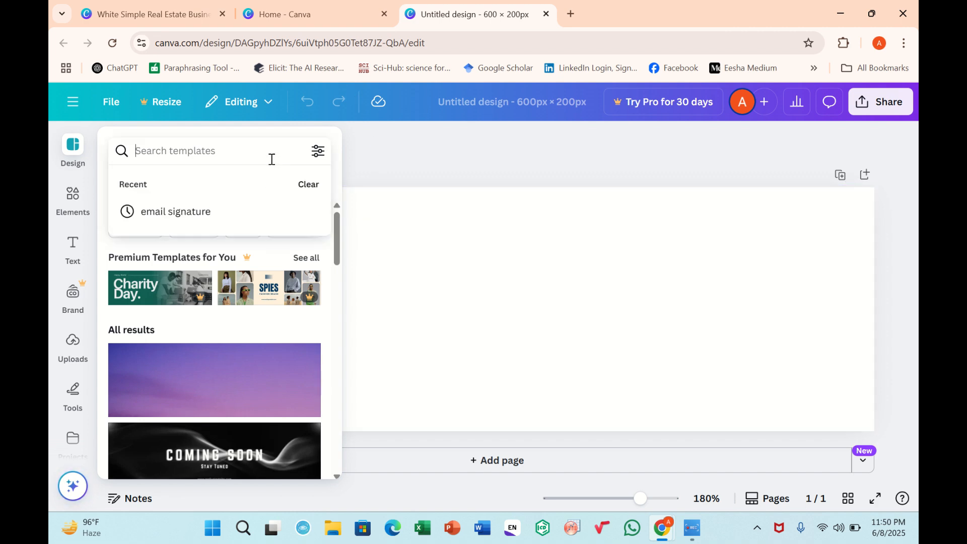
click(243, 212)
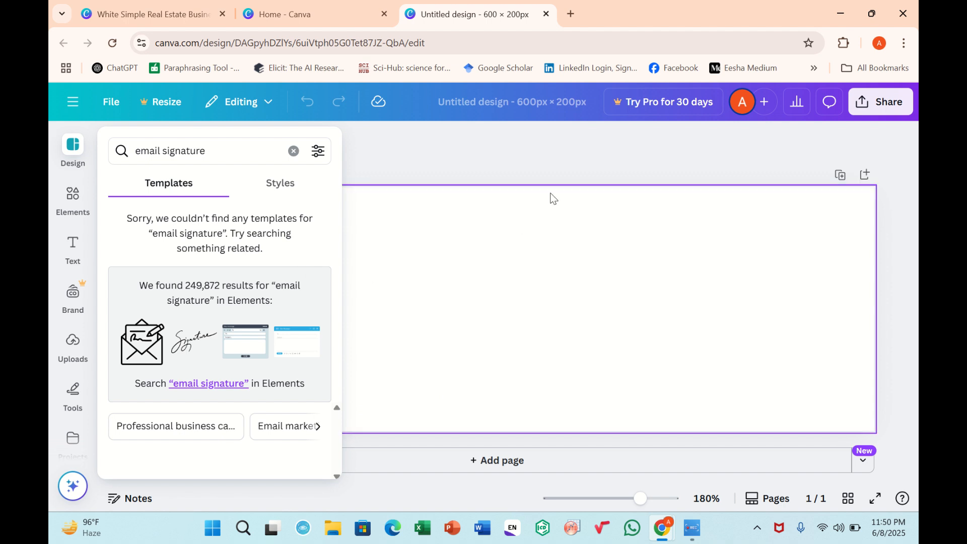
click(546, 14)
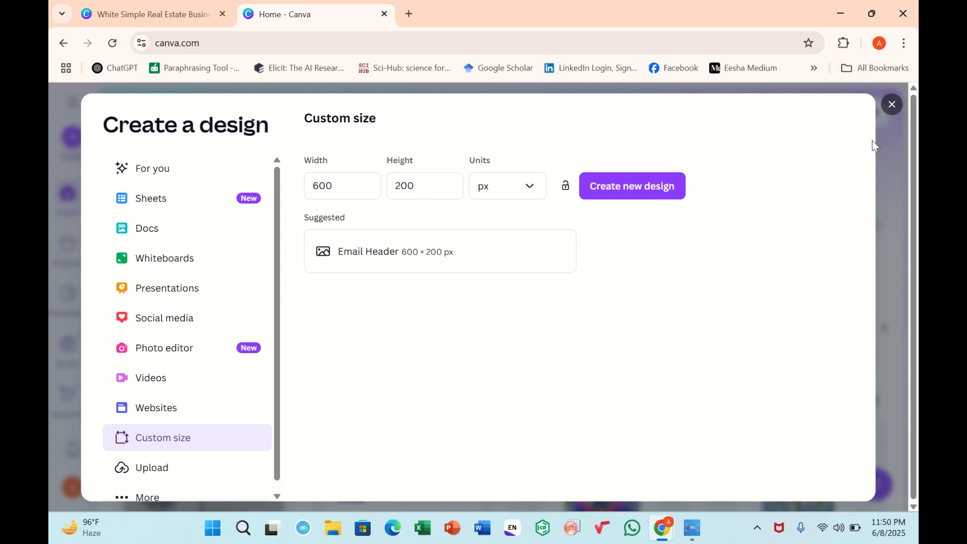
click(892, 105)
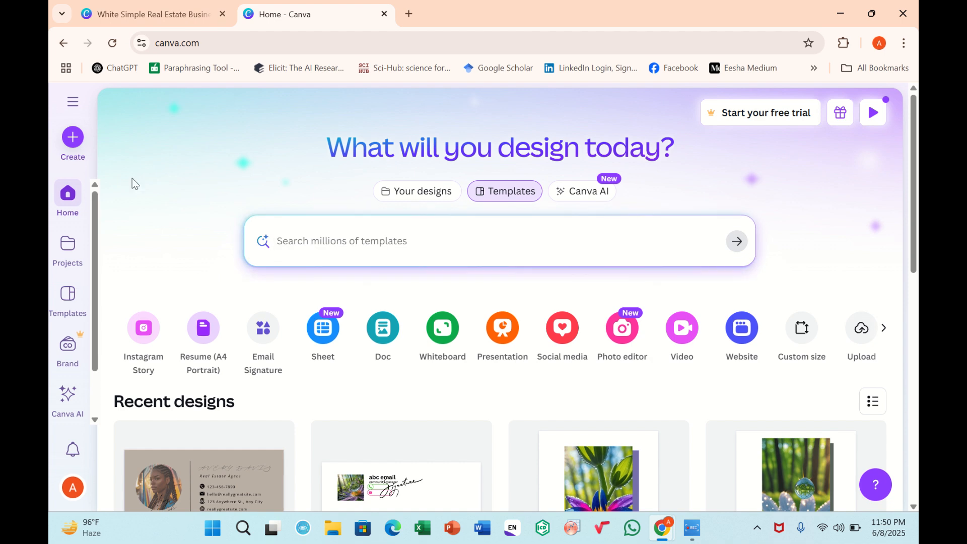
- Go to the Templates page and start a template search
click(62, 308)
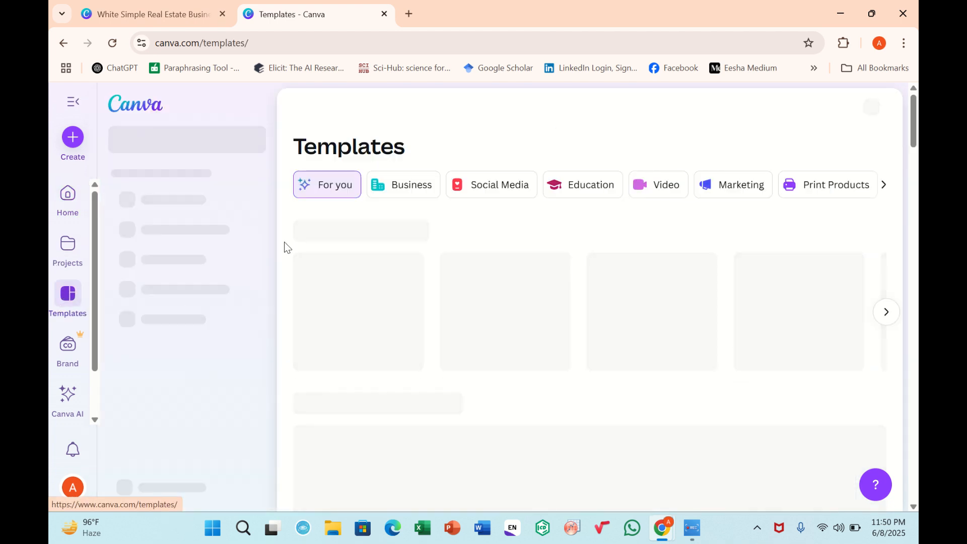
click(519, 114)
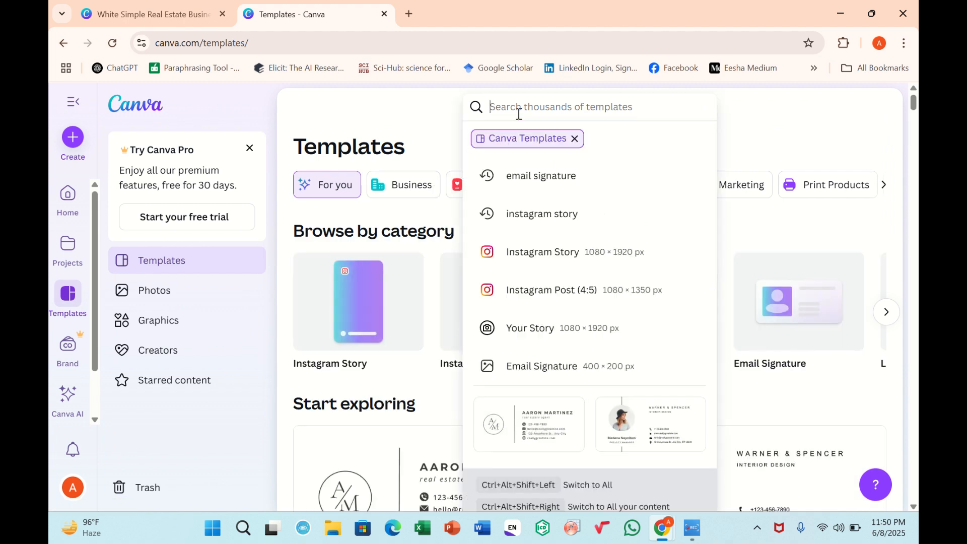
- View the existing White Simple Real Estate Business email signature design without its download options, and return to the template library
click(149, 9)
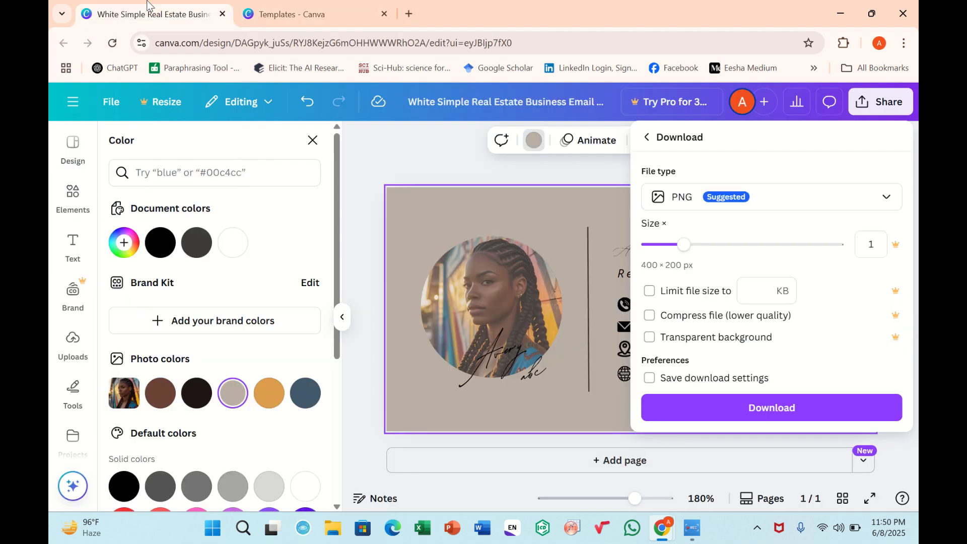
click(374, 182)
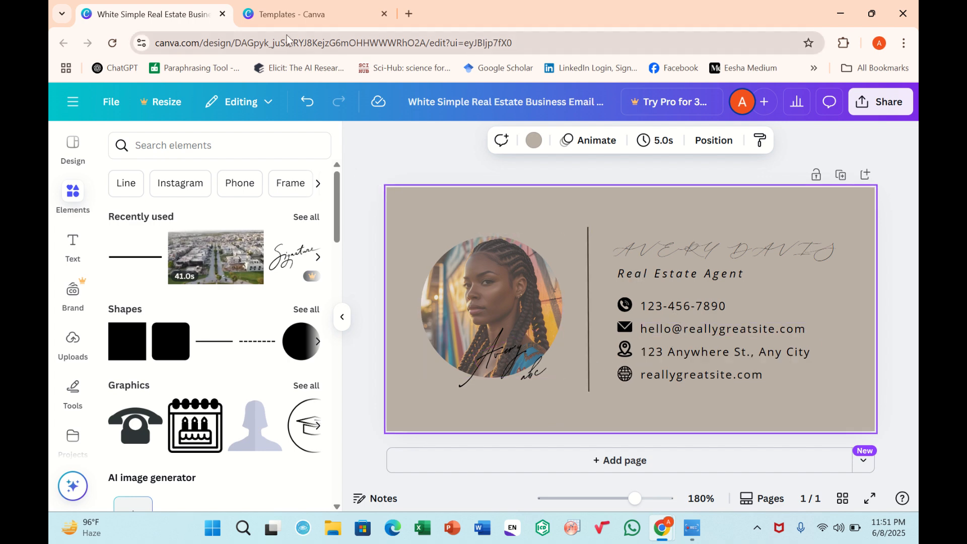
click(281, 23)
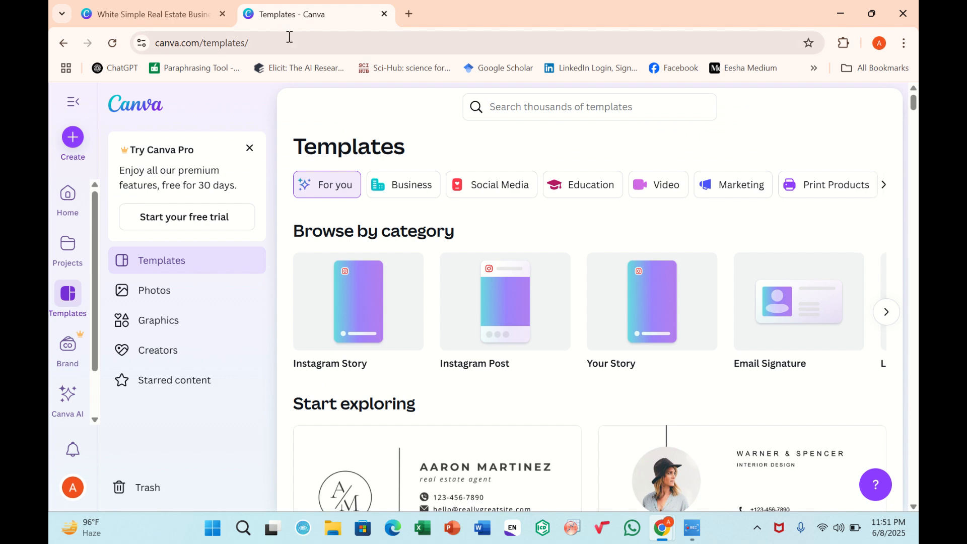
- Search the template library for "email signature"
click(494, 106)
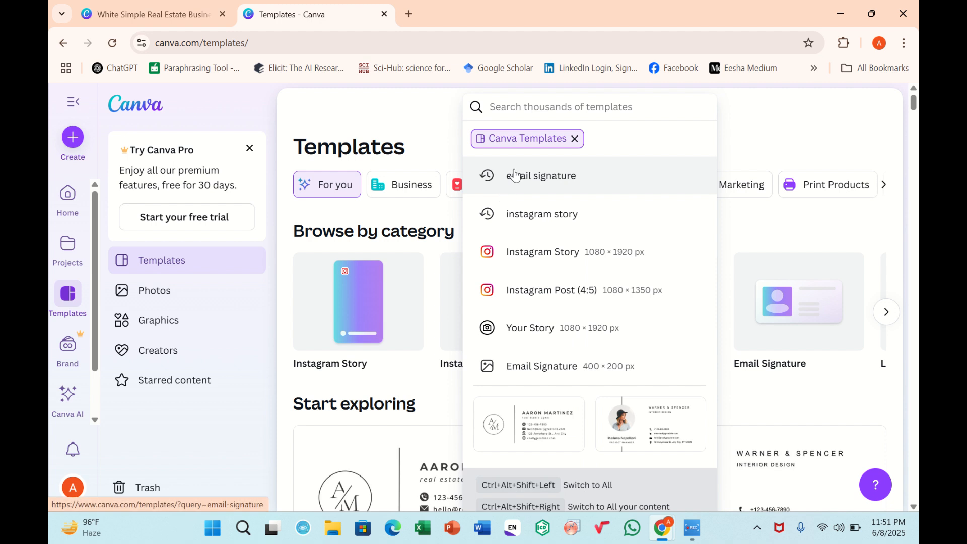
text(em)
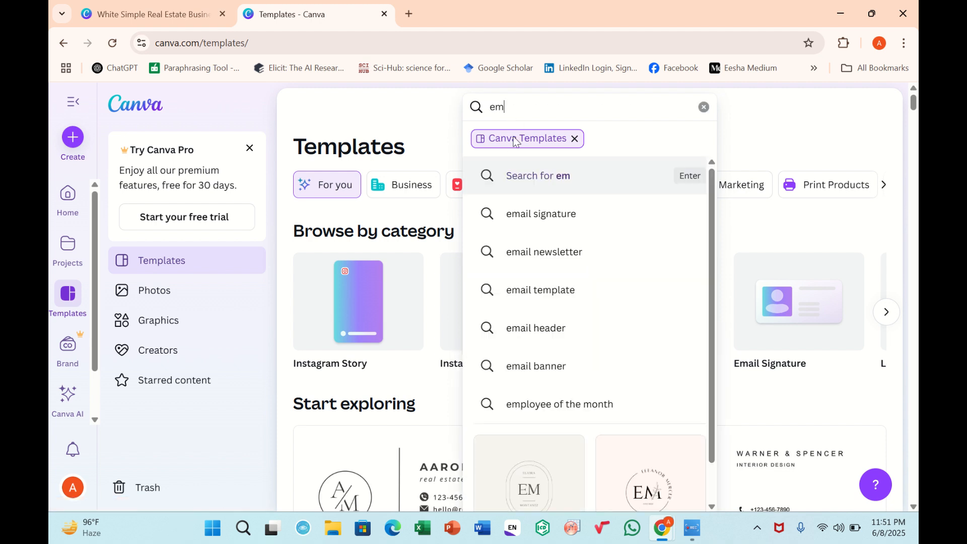
click(505, 225)
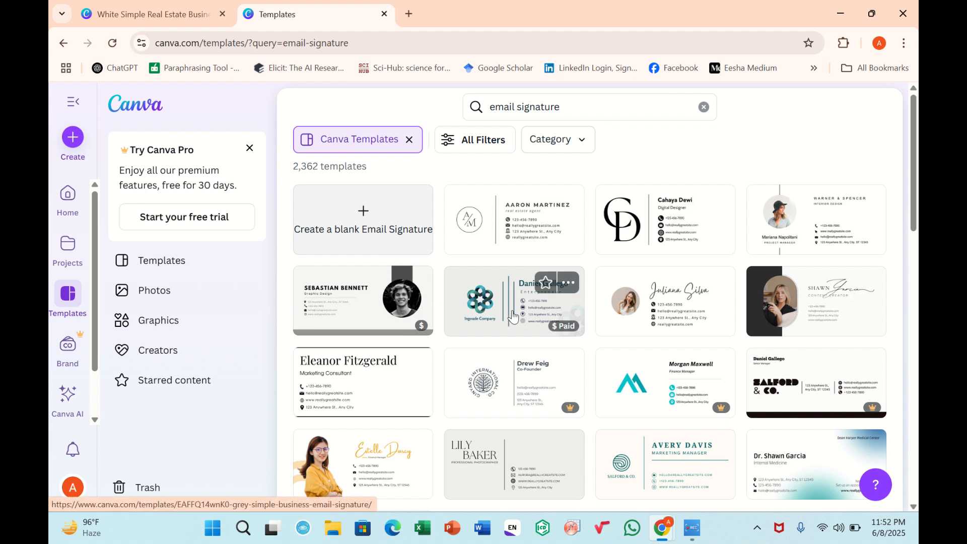
- Browse the email signature templates, preview the Beige and Brown Elegant Floral Real Estate Agent Email Signature and close the preview
scroll(542, 328, down, 3)
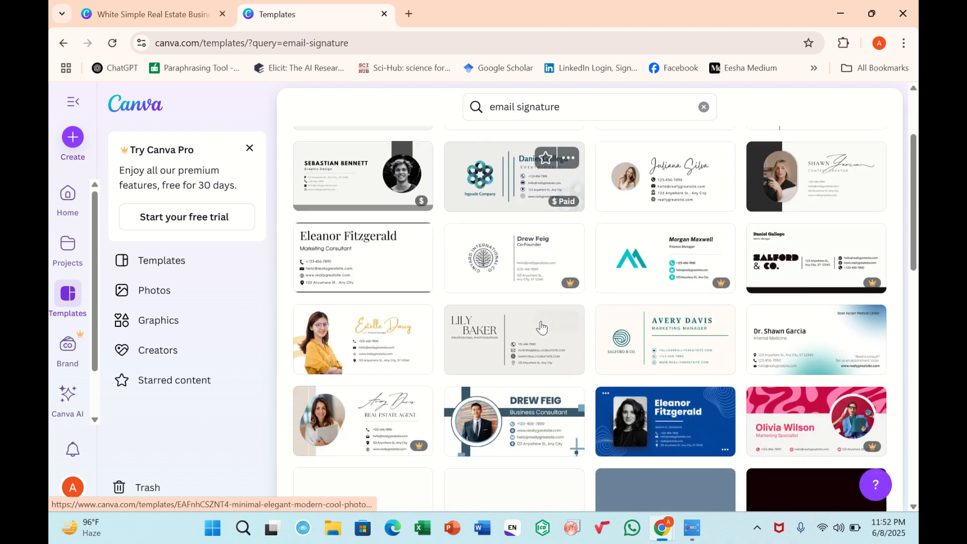
scroll(542, 327, down, 3)
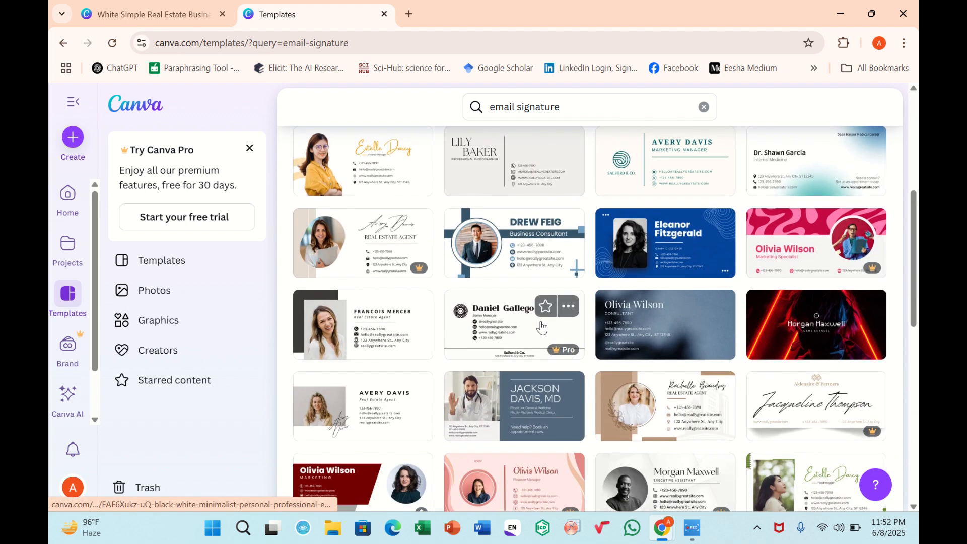
scroll(541, 327, up, 1)
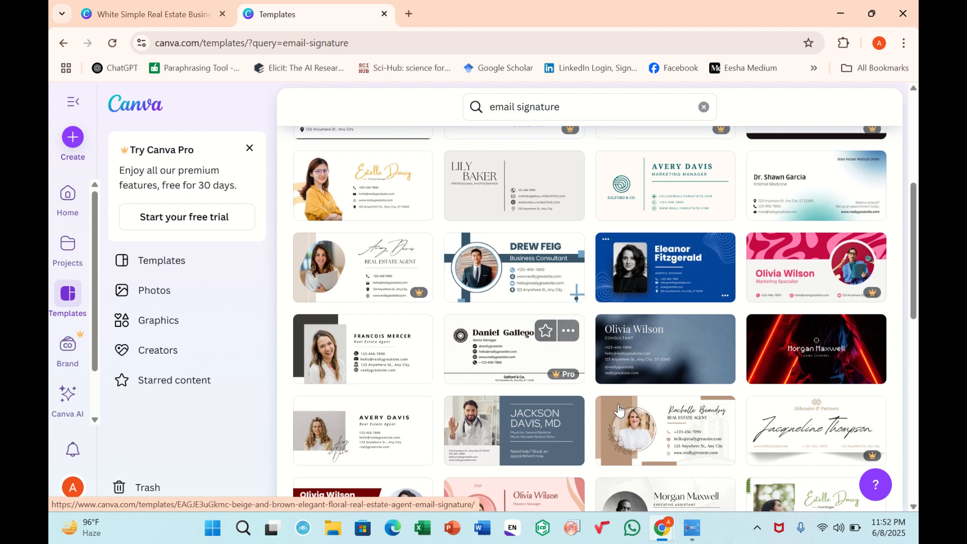
click(636, 425)
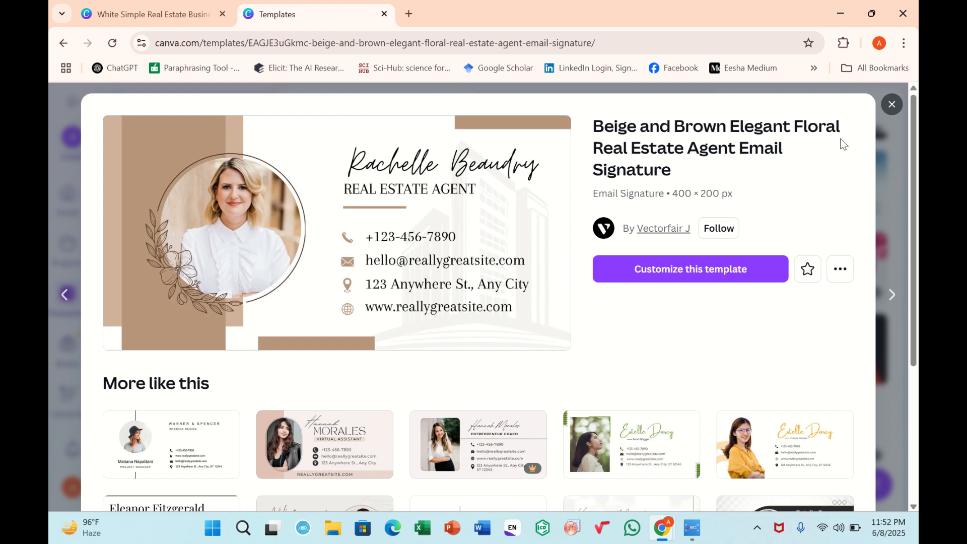
click(891, 104)
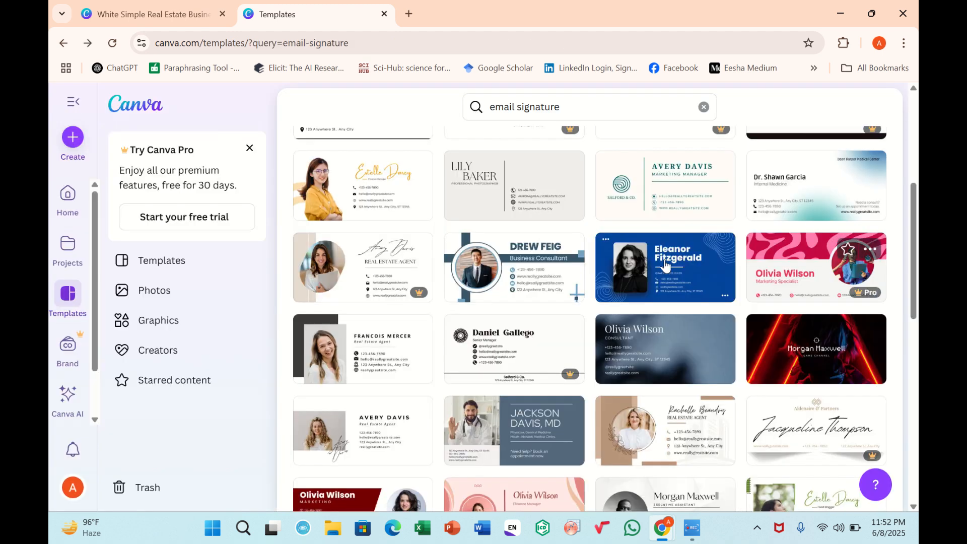
- Open the White Minimalist Simple Business Email Signature template for customization
scroll(564, 238, up, 5)
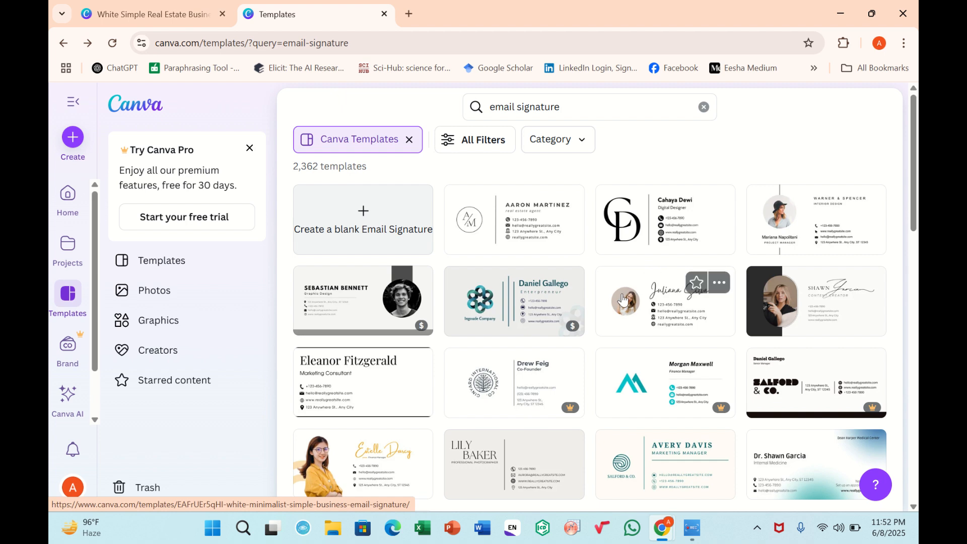
click(622, 300)
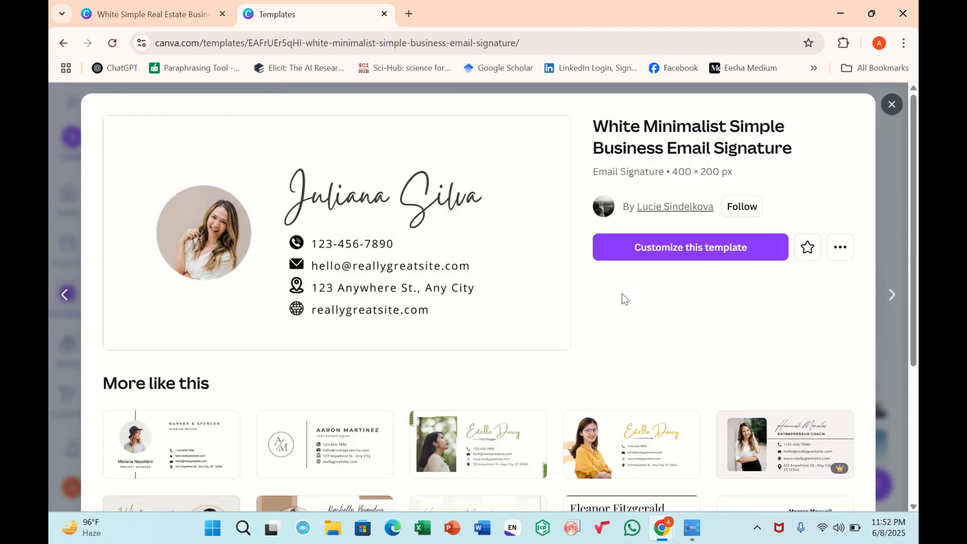
click(630, 249)
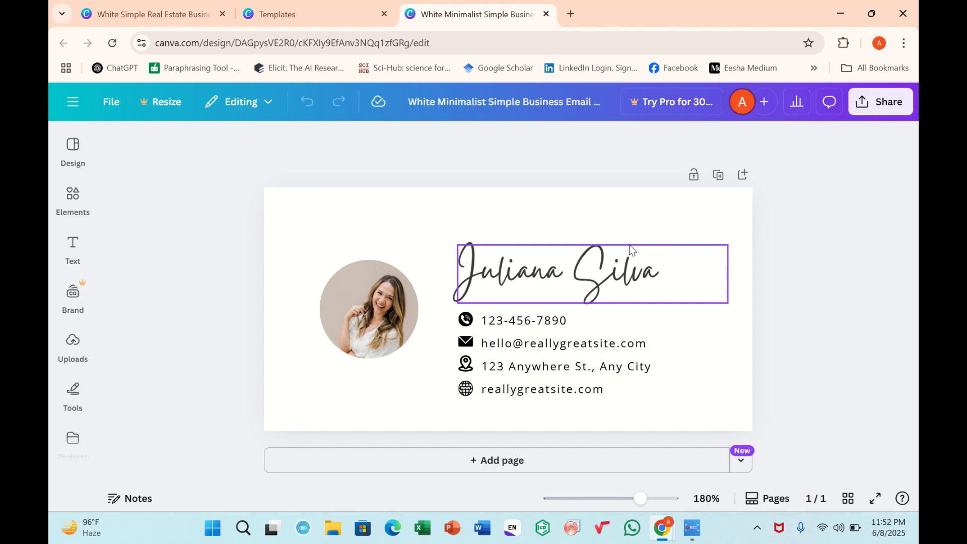
- Look through the editor's design templates, elements, brand kit, uploaded images and drawing tools
click(76, 166)
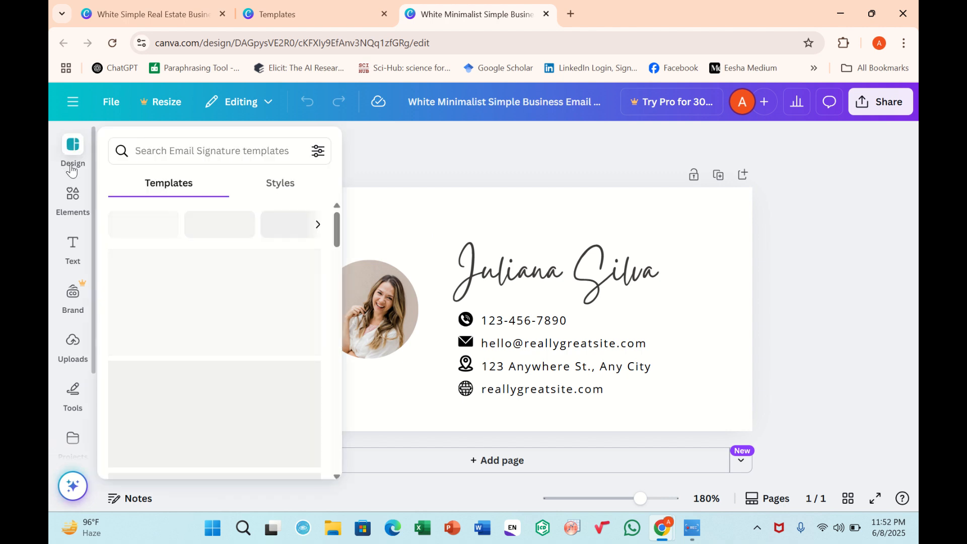
click(72, 203)
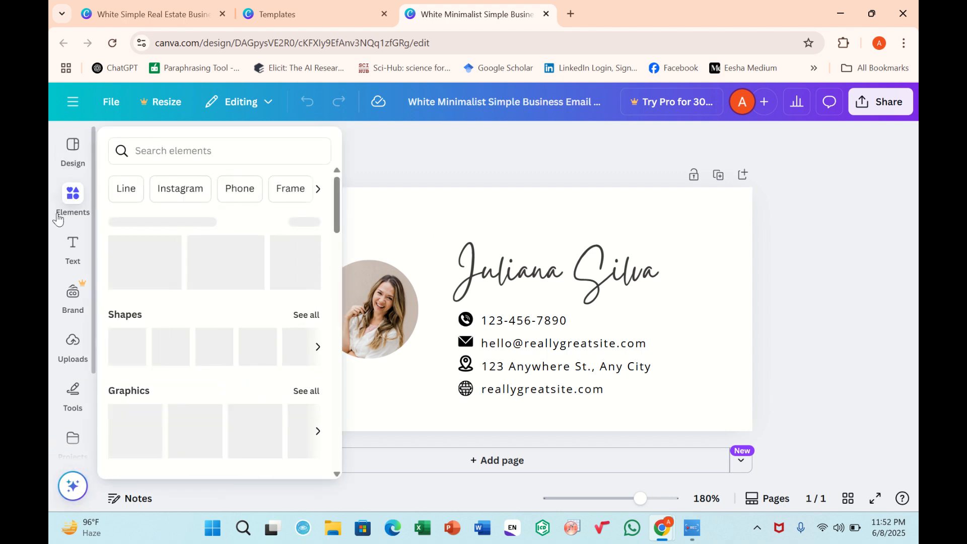
click(73, 296)
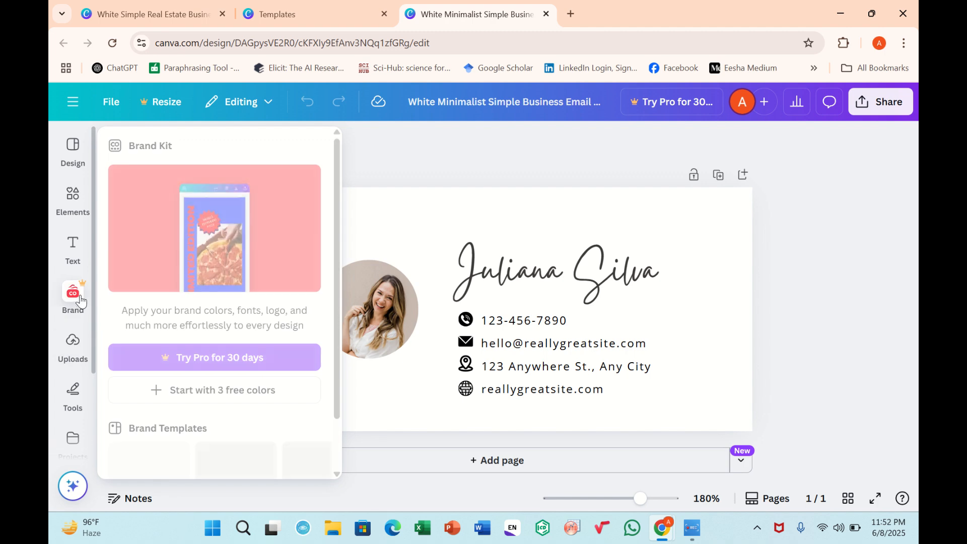
click(73, 345)
click(73, 297)
click(72, 345)
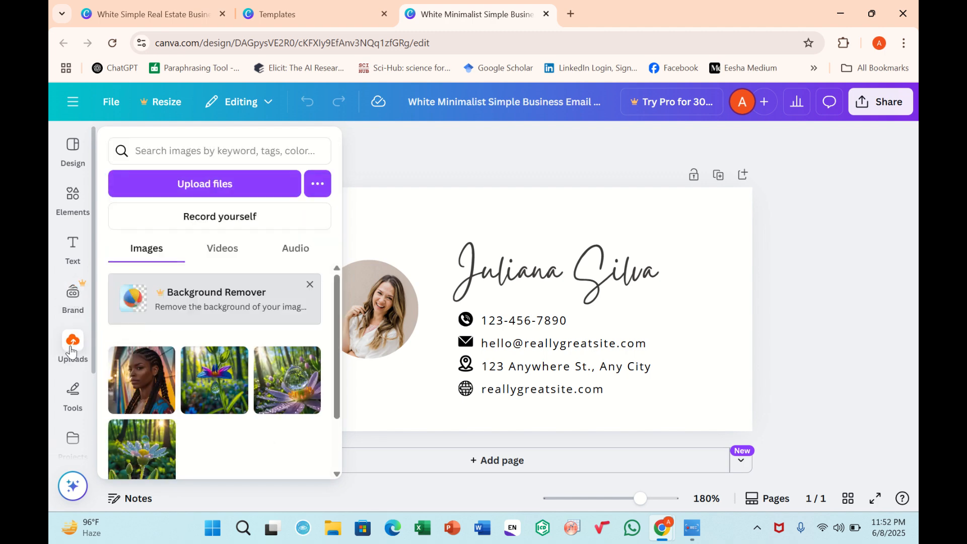
click(71, 395)
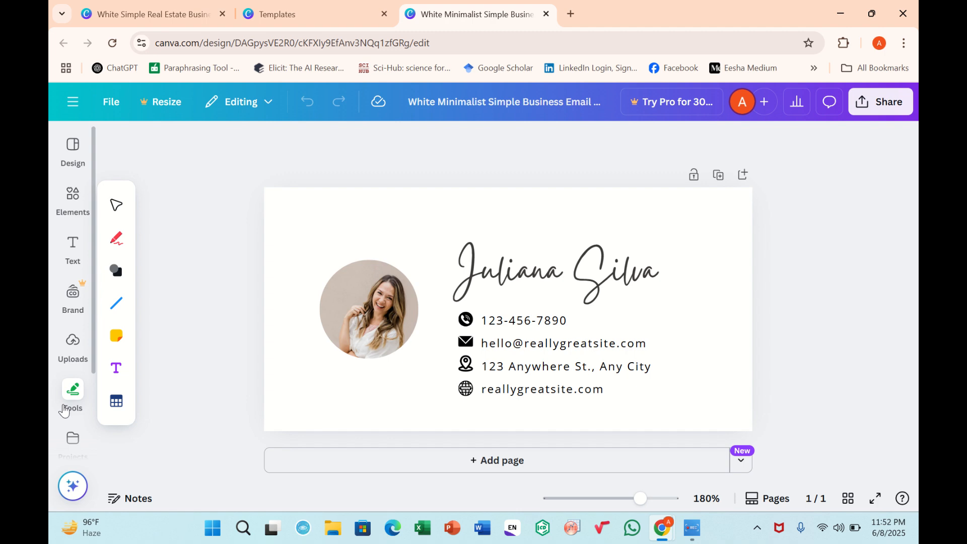
scroll(62, 291, down, 2)
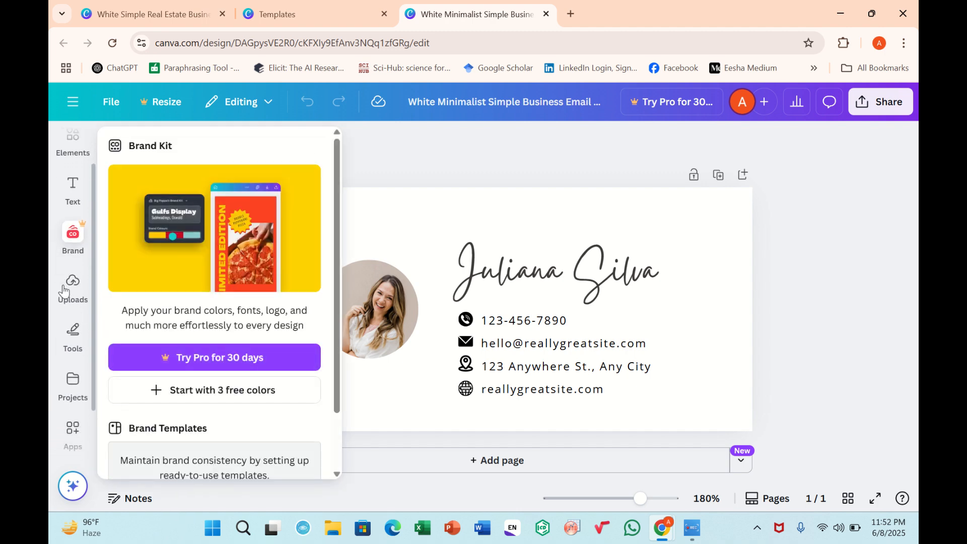
scroll(62, 290, up, 3)
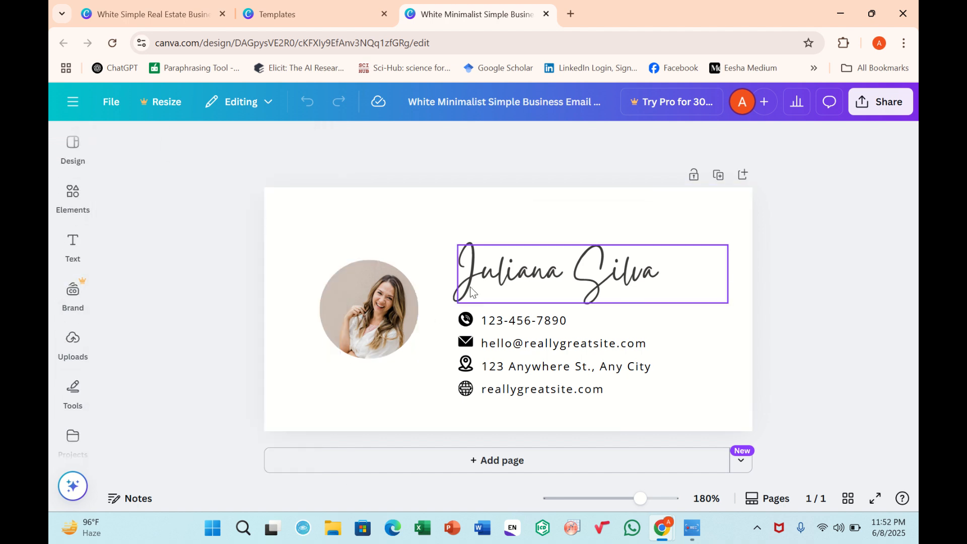
- Delete the large handwritten-style name text above the contact details
click(471, 288)
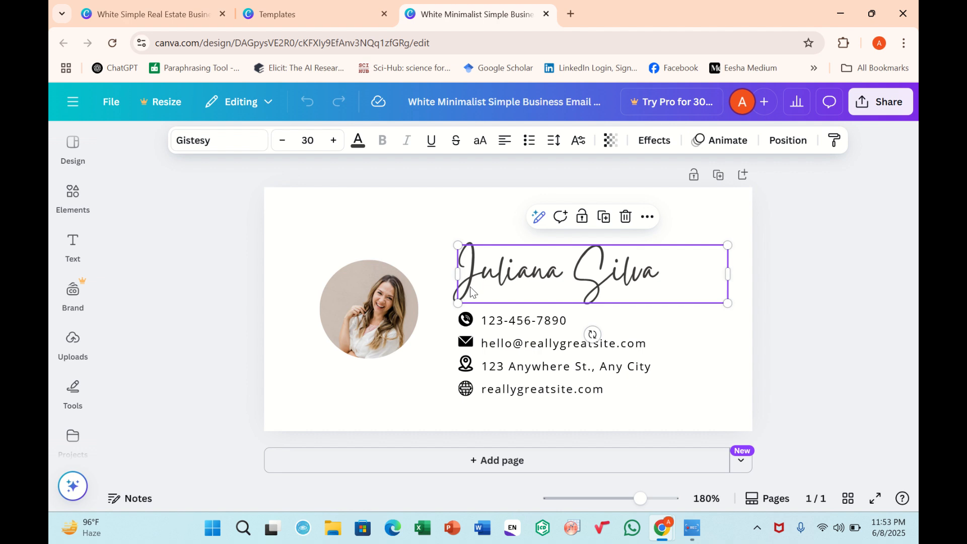
key(Delete)
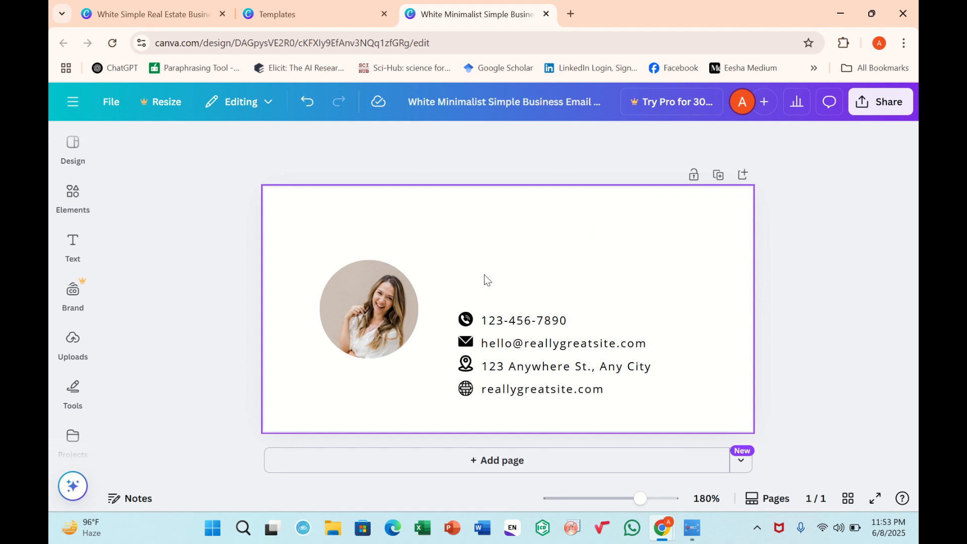
click(484, 274)
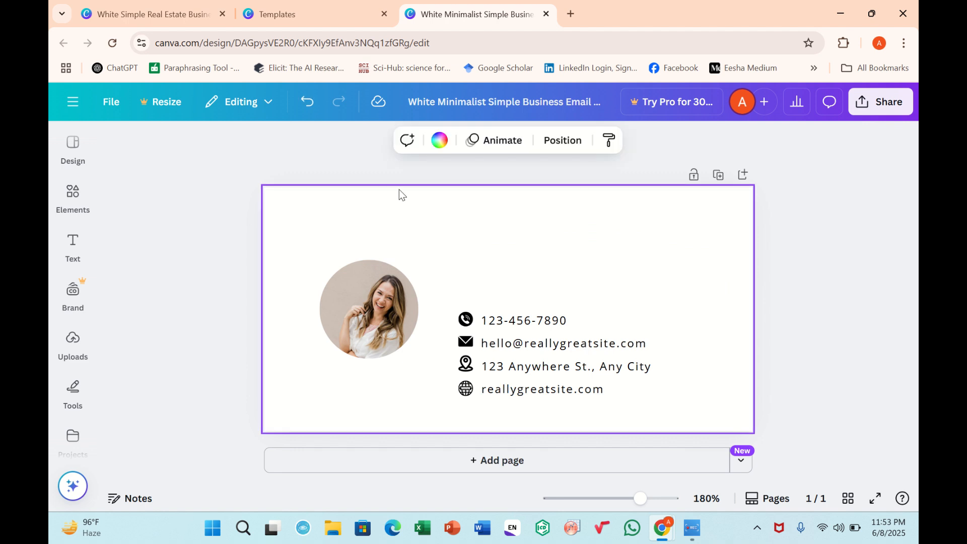
- Restore the deleted handwritten-style name above the contact details and replace its text with "summer soul"
click(306, 101)
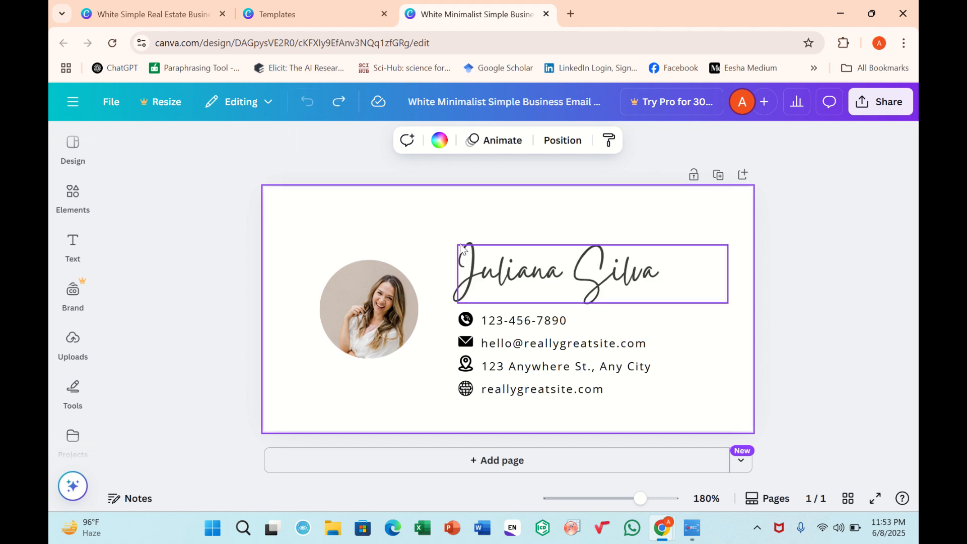
click(497, 280)
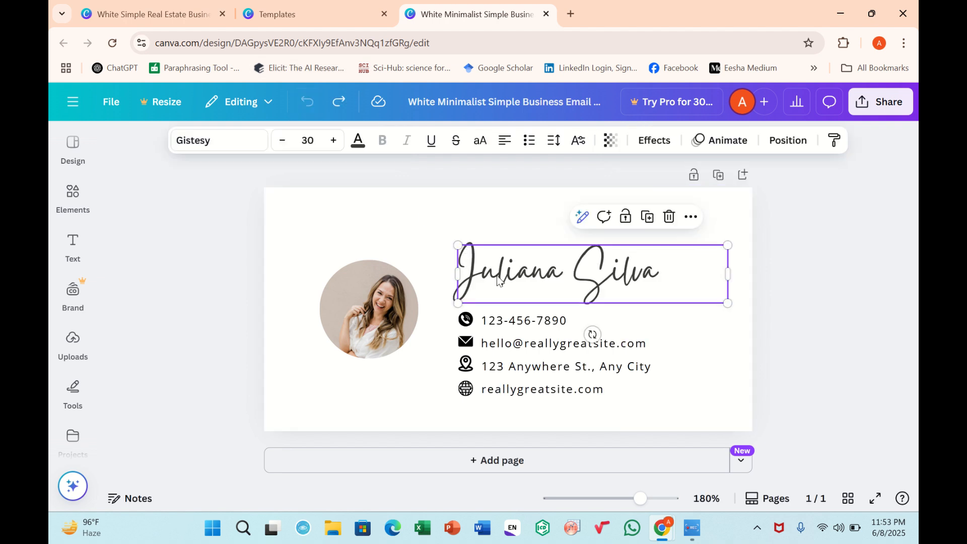
double_click(525, 277)
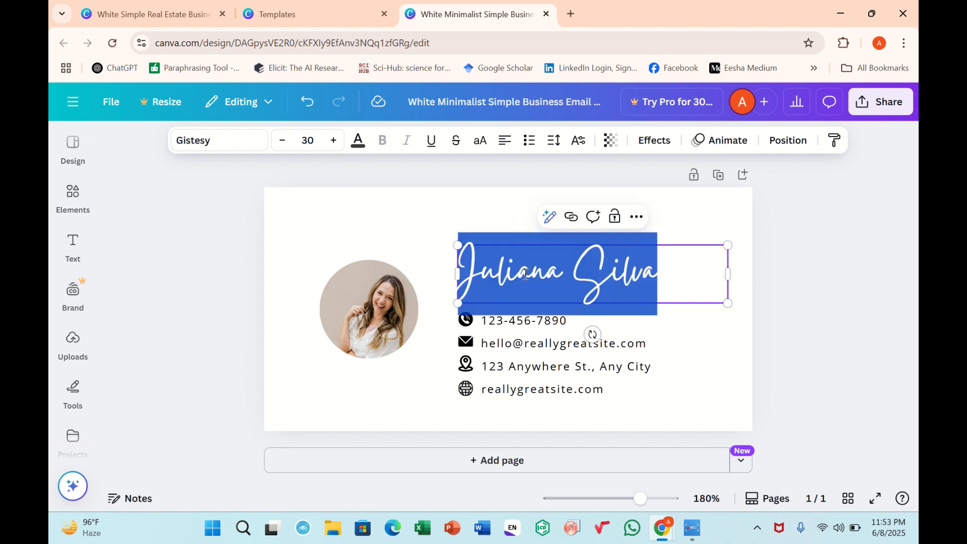
key(BackSpace)
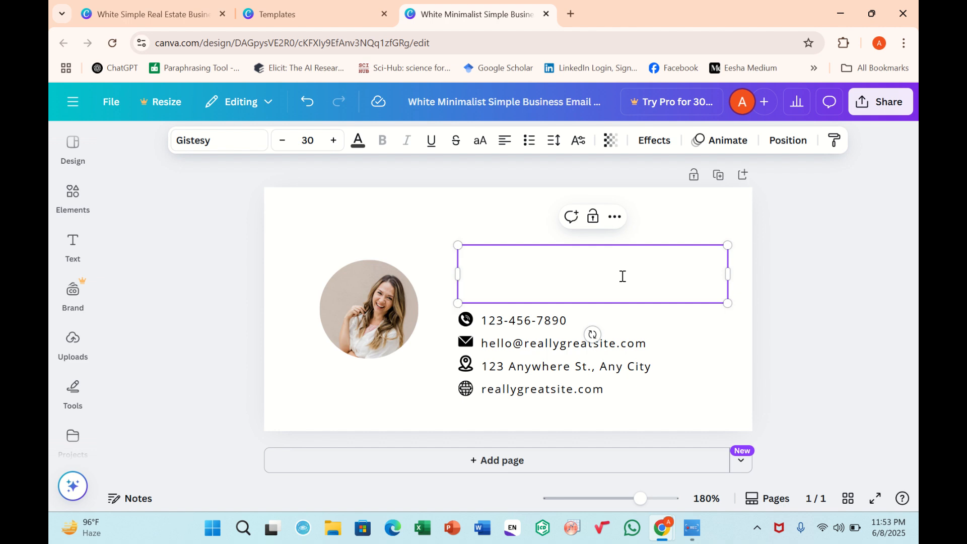
text(summe)
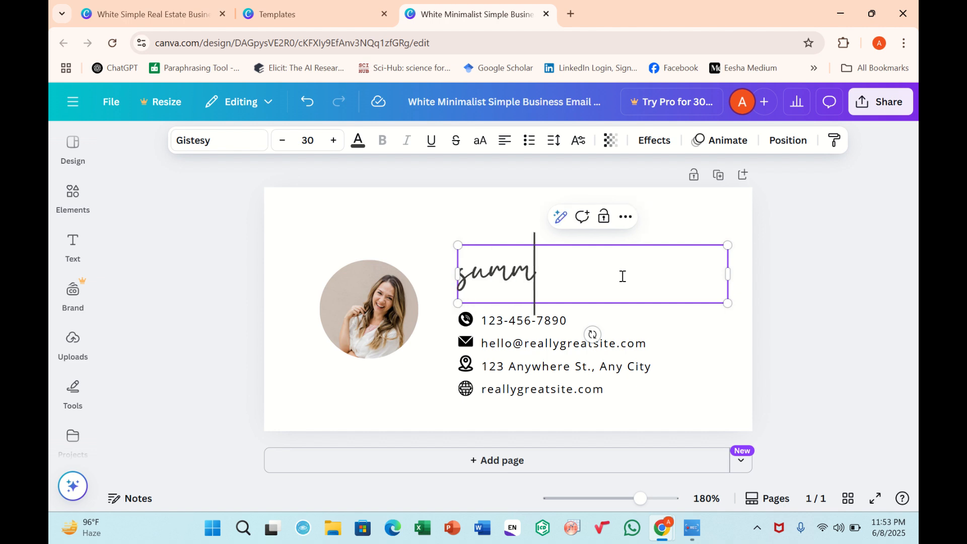
text(r so)
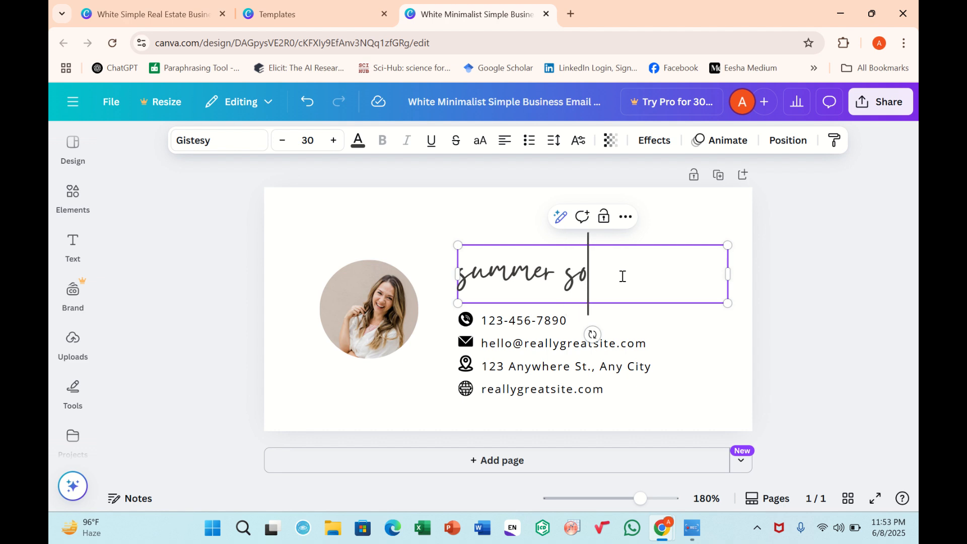
text(ul)
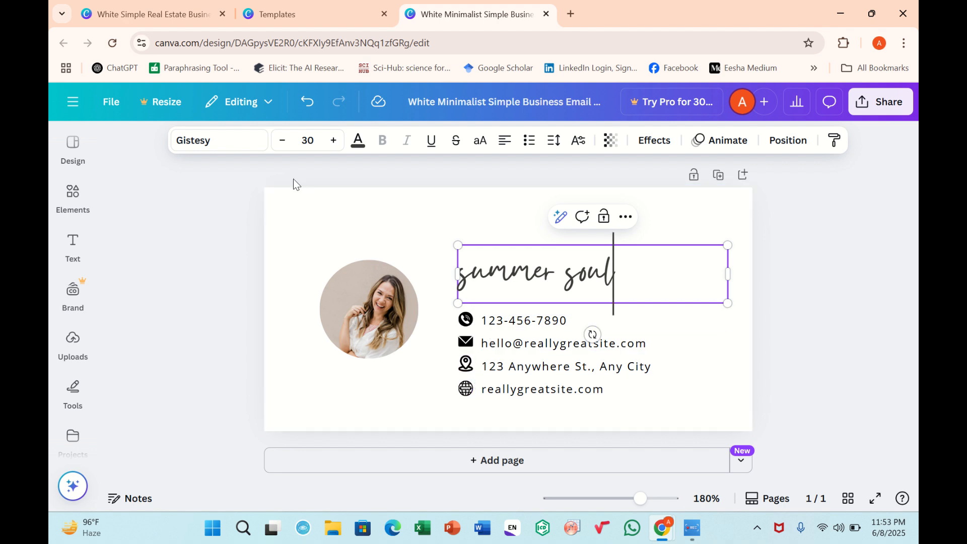
- Try the Open Sans, Maharlika, Agrandir Grand, Arimo and Montserrat fonts on the "summer soul" text
click(222, 150)
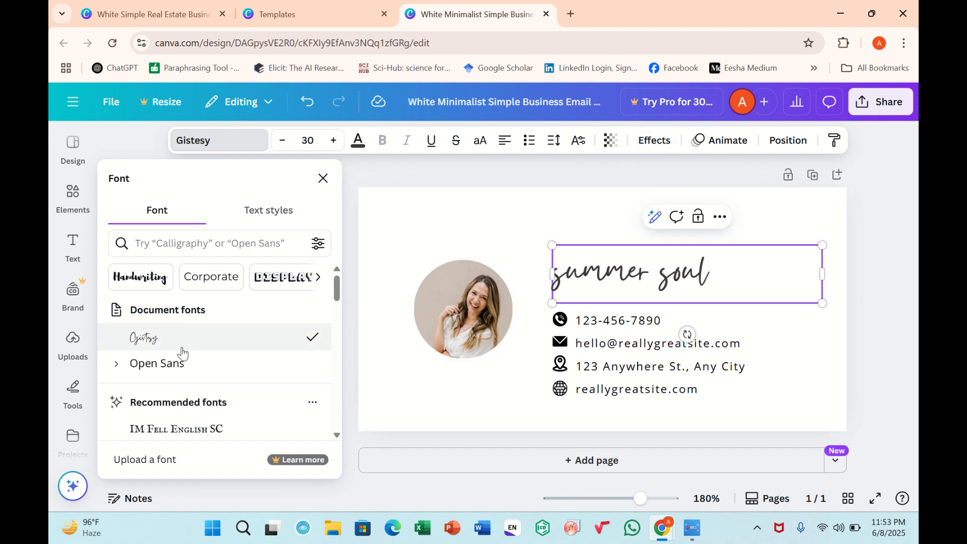
click(182, 365)
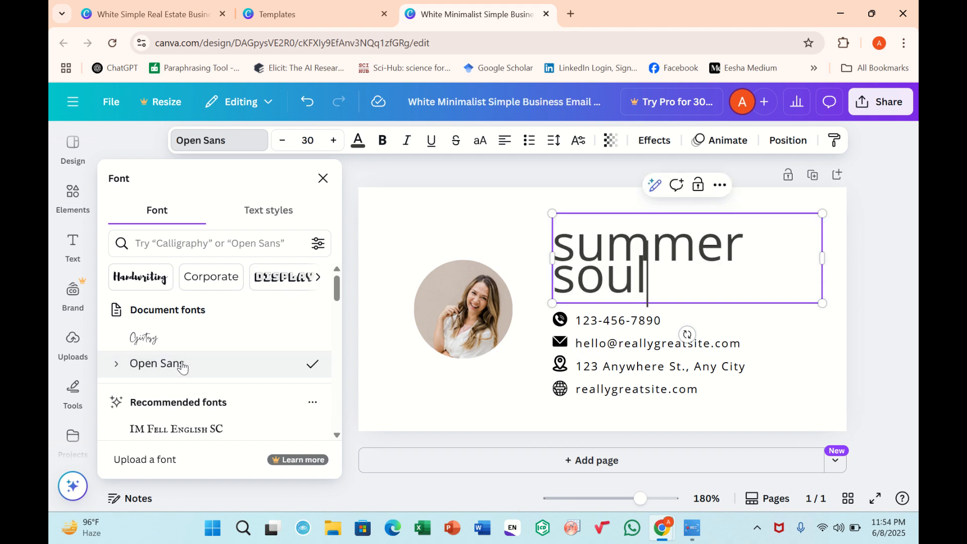
scroll(182, 365, down, 5)
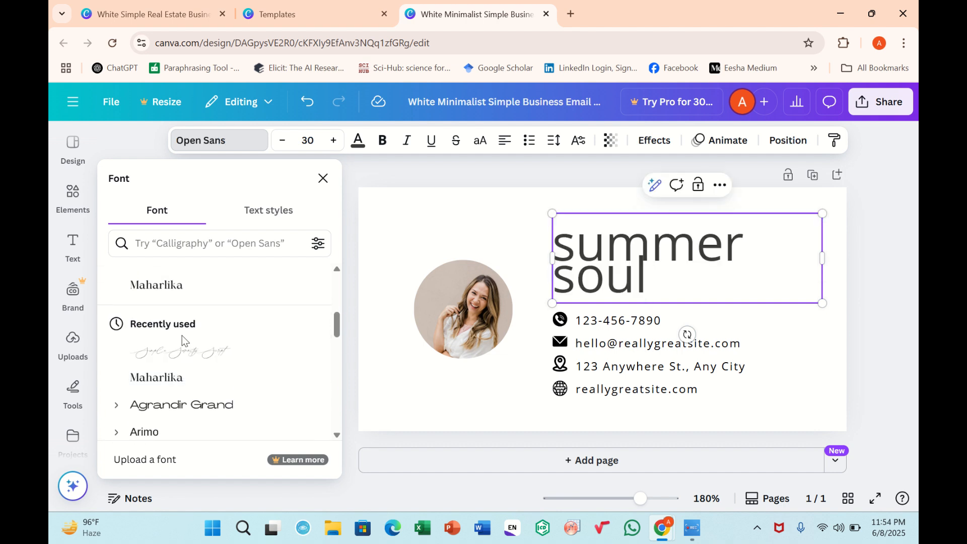
click(194, 372)
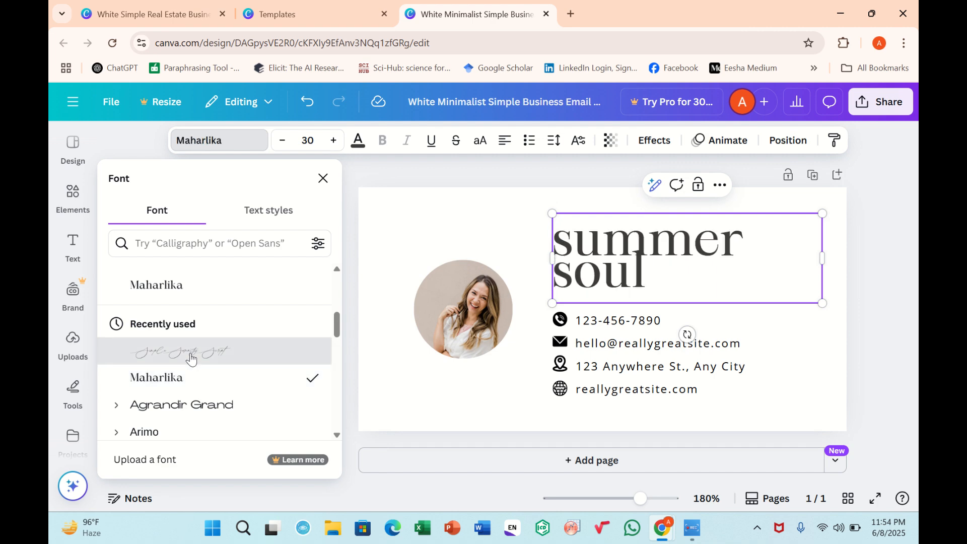
click(192, 355)
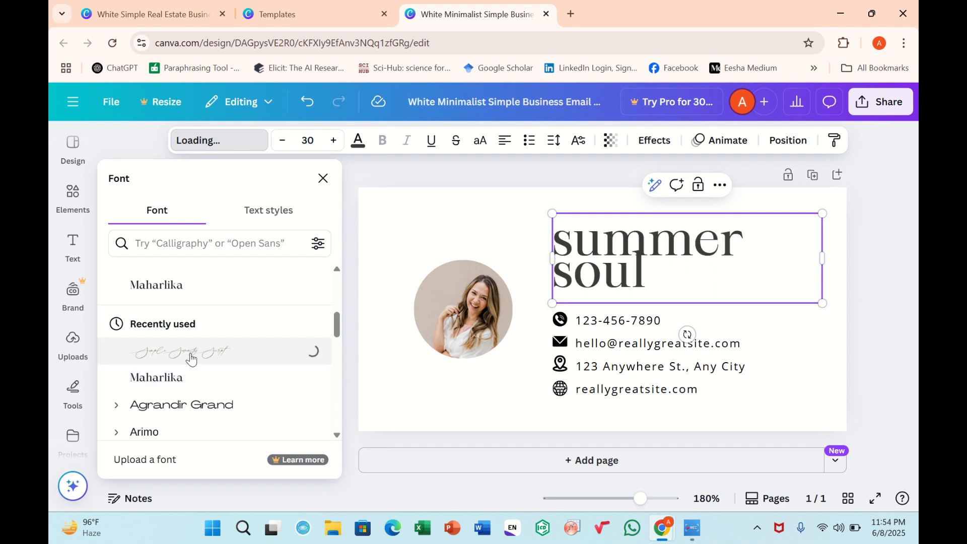
click(194, 377)
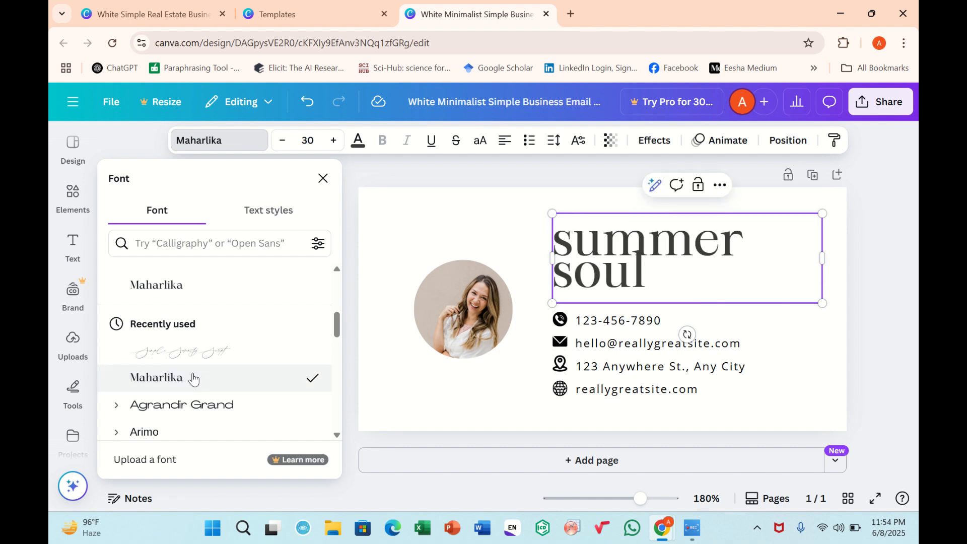
scroll(194, 378, down, 1)
click(195, 385)
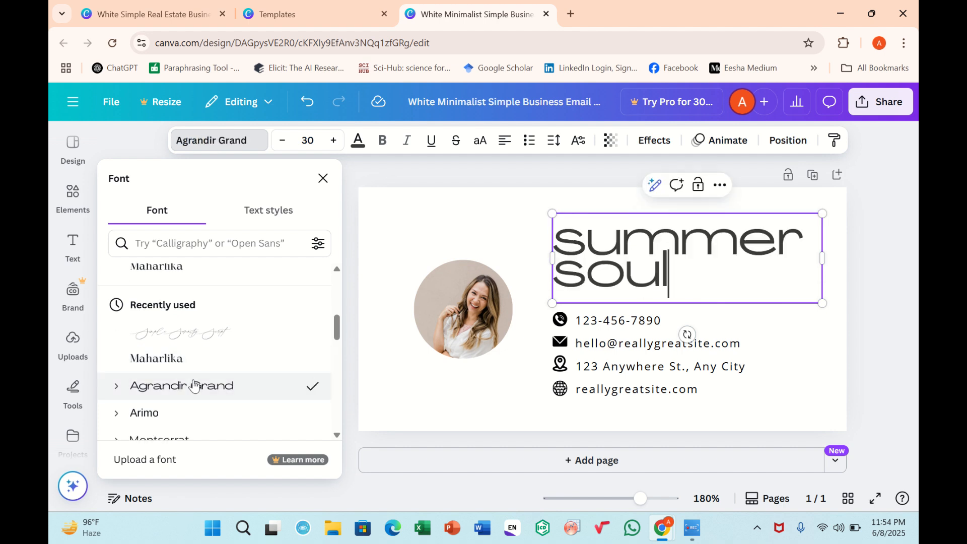
click(202, 413)
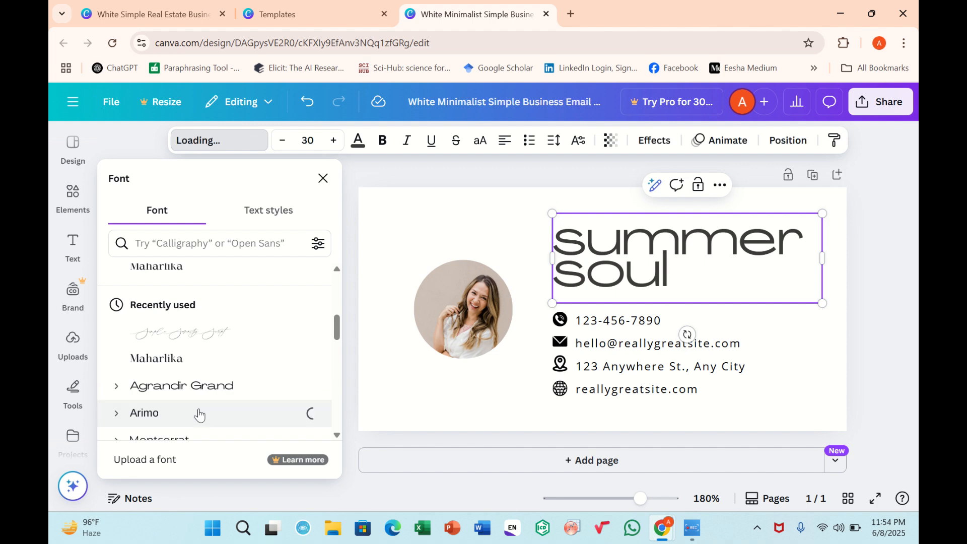
scroll(200, 414, down, 2)
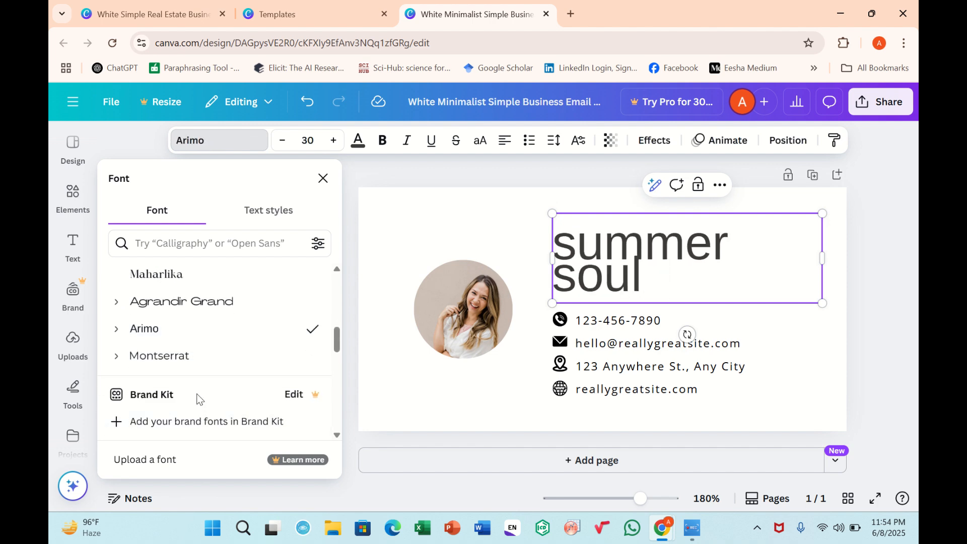
click(195, 372)
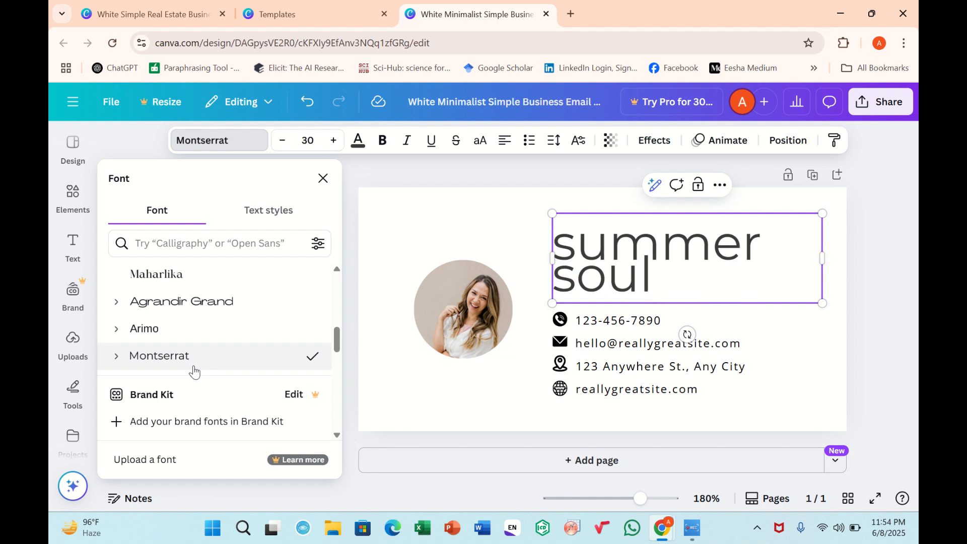
- Return the "summer soul" text to the Gistesy document font and close the font list
scroll(195, 372, up, 3)
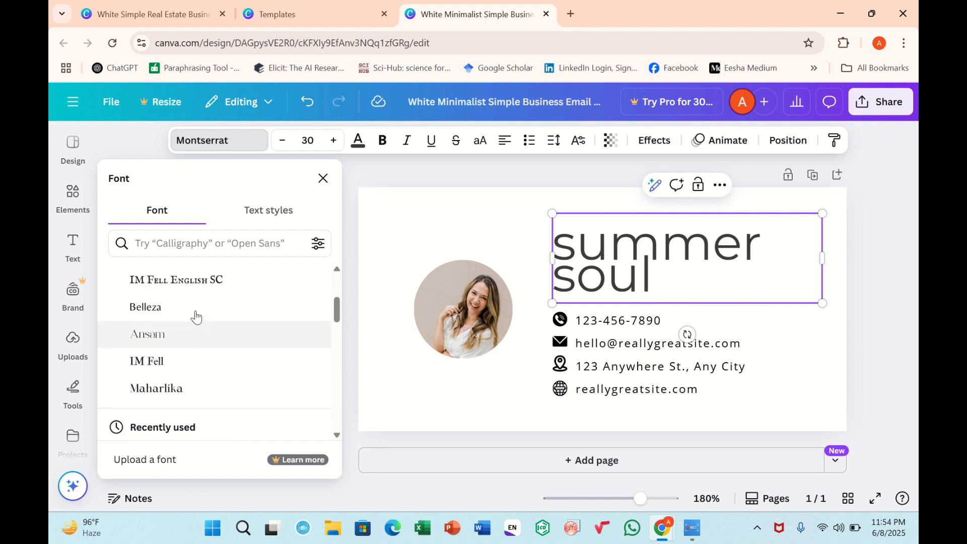
scroll(194, 303, up, 2)
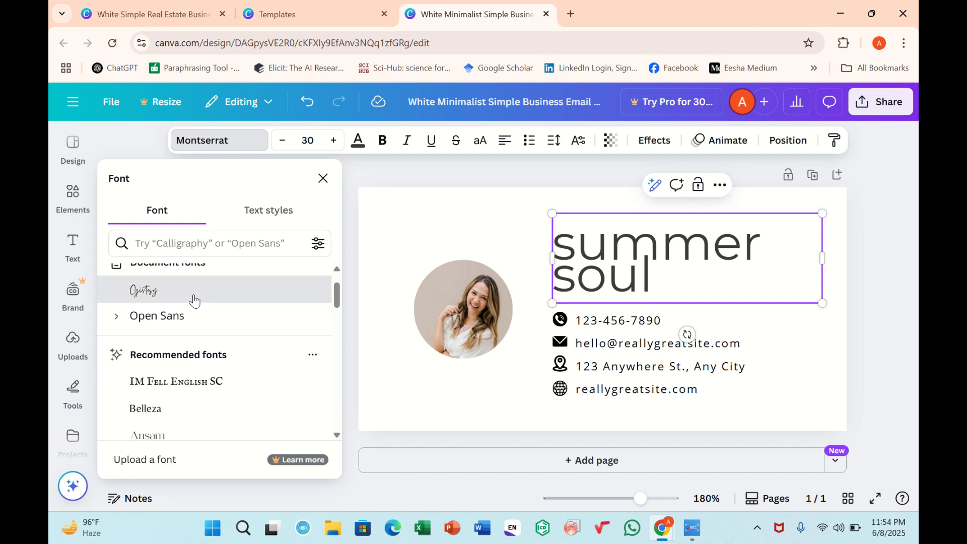
click(195, 301)
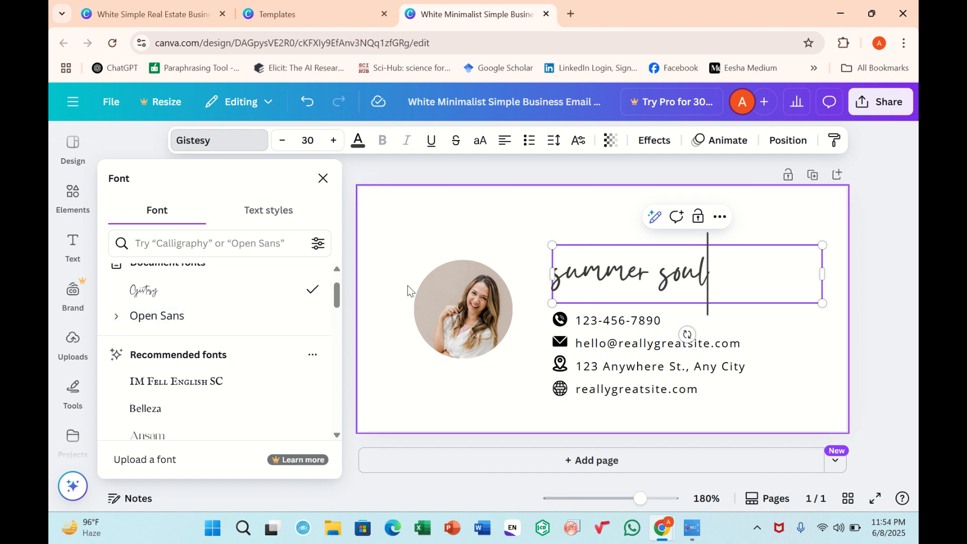
click(528, 283)
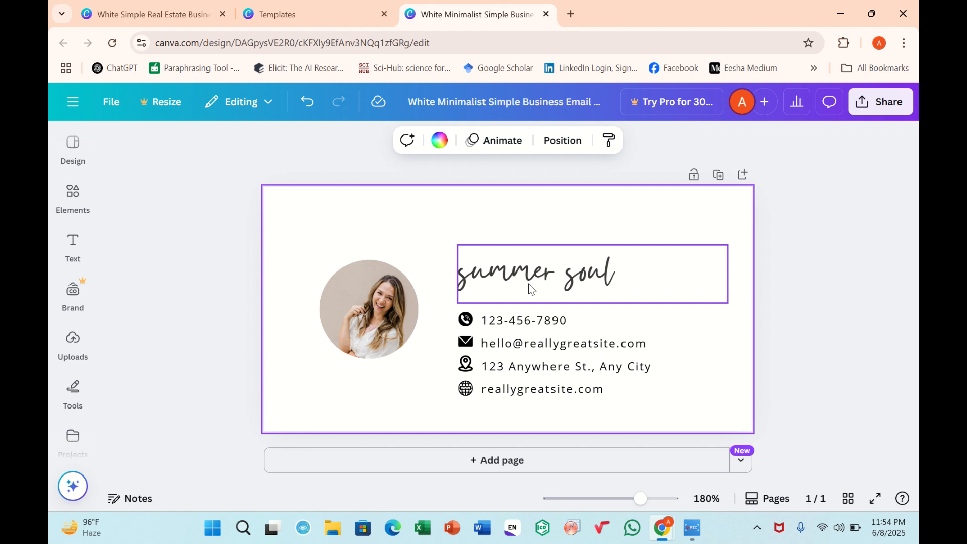
- Select the phone icon and search the elements library for "Email icon white" using the recent searches
click(469, 325)
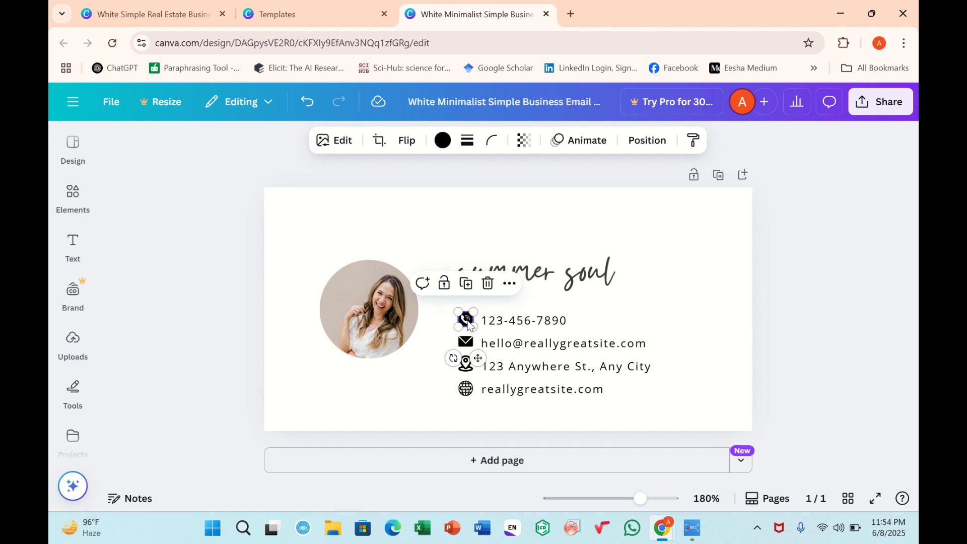
click(69, 198)
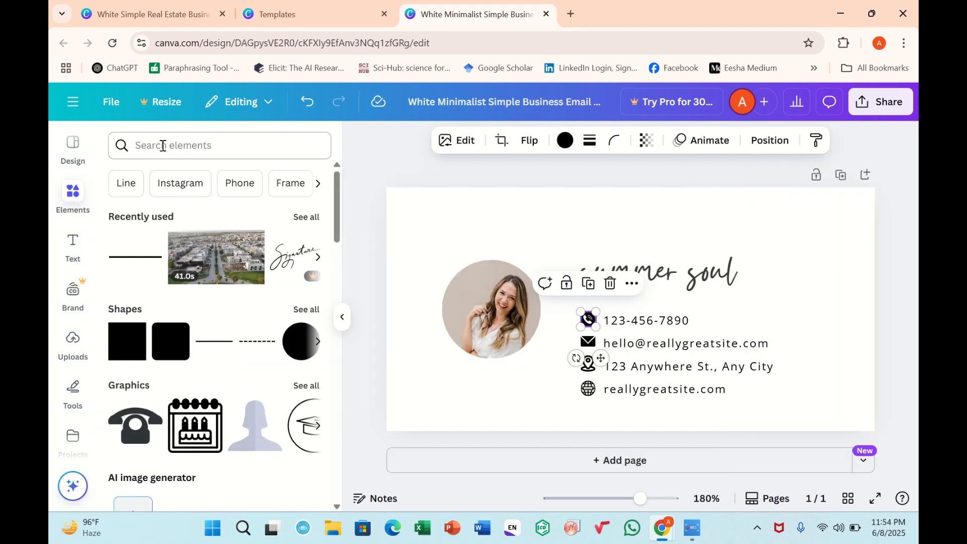
click(163, 145)
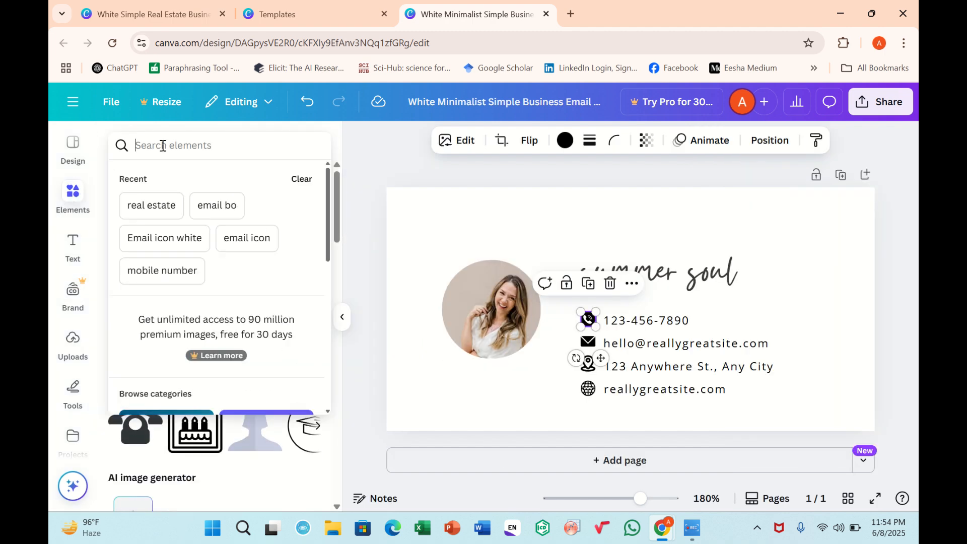
click(154, 238)
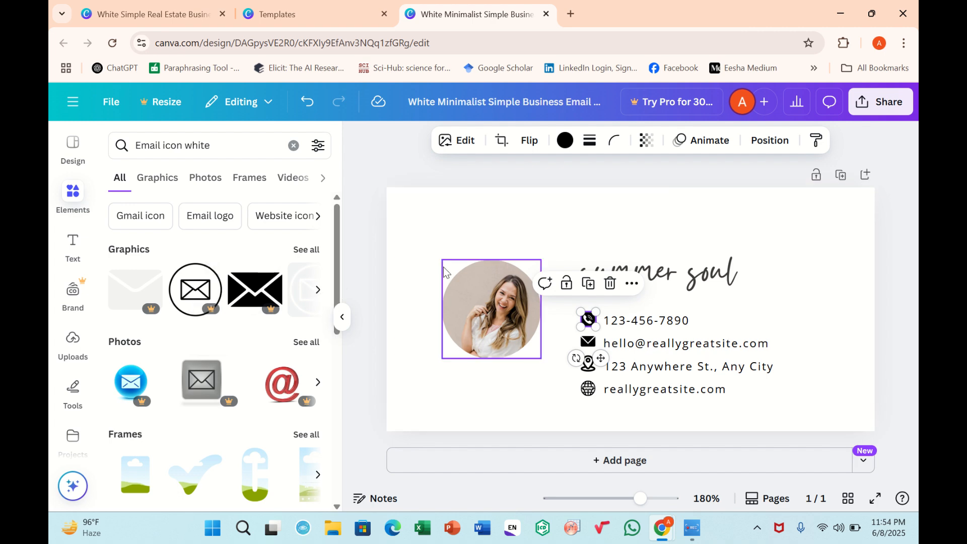
- Replace the photo in the circular frame with the uploaded portrait of the woman with braided hair
click(453, 289)
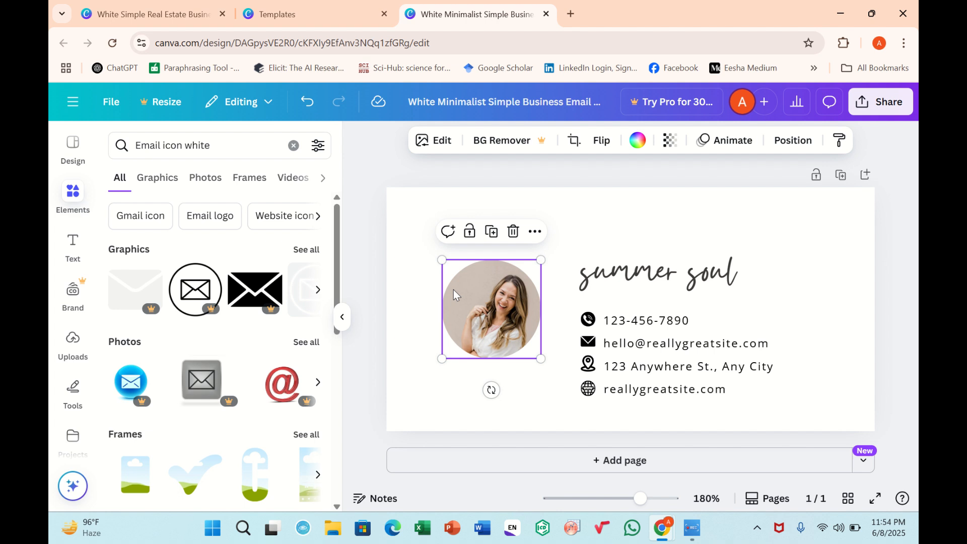
click(347, 165)
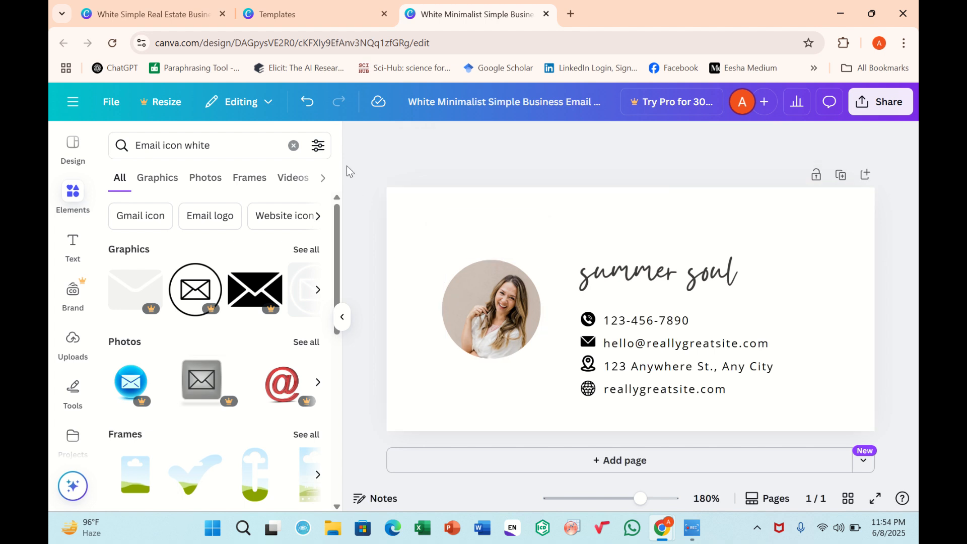
click(475, 294)
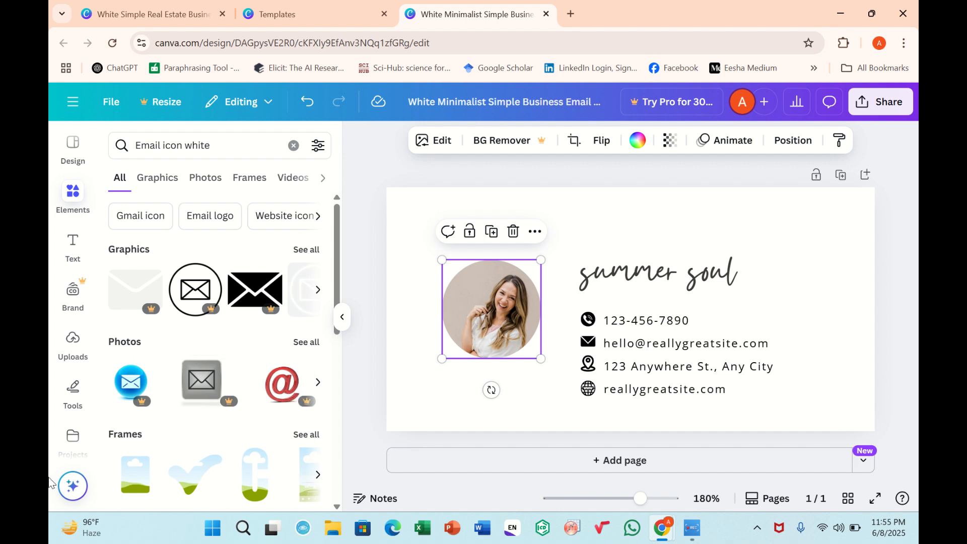
scroll(57, 446, down, 3)
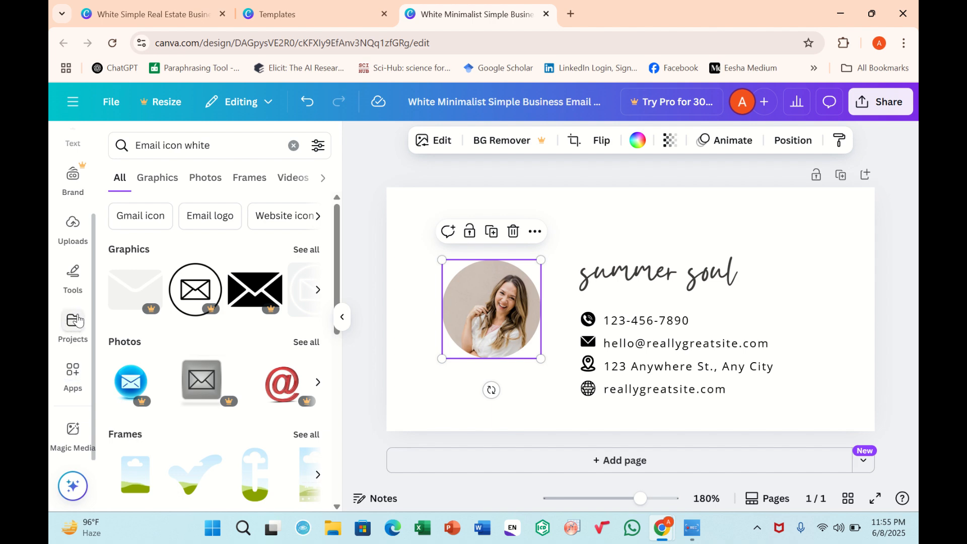
click(59, 235)
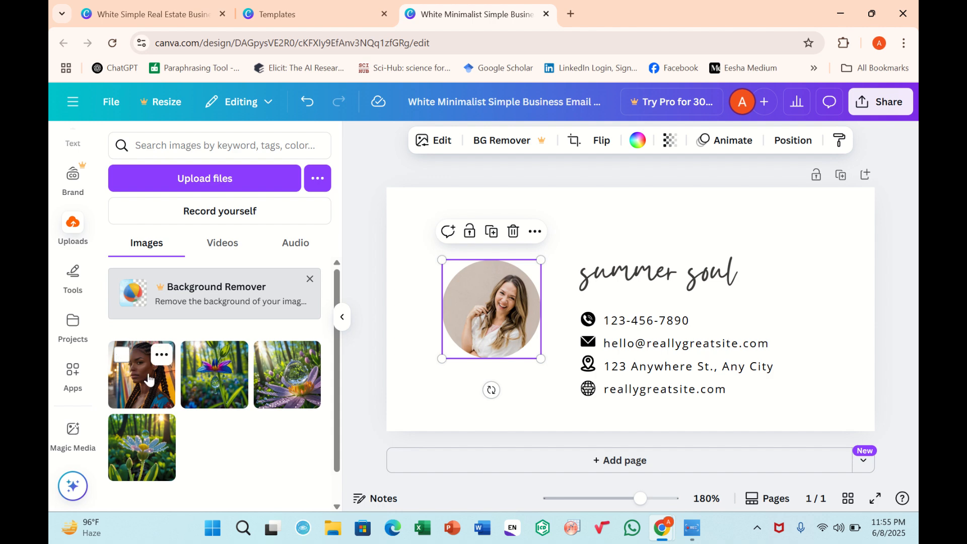
drag(149, 380, 460, 276)
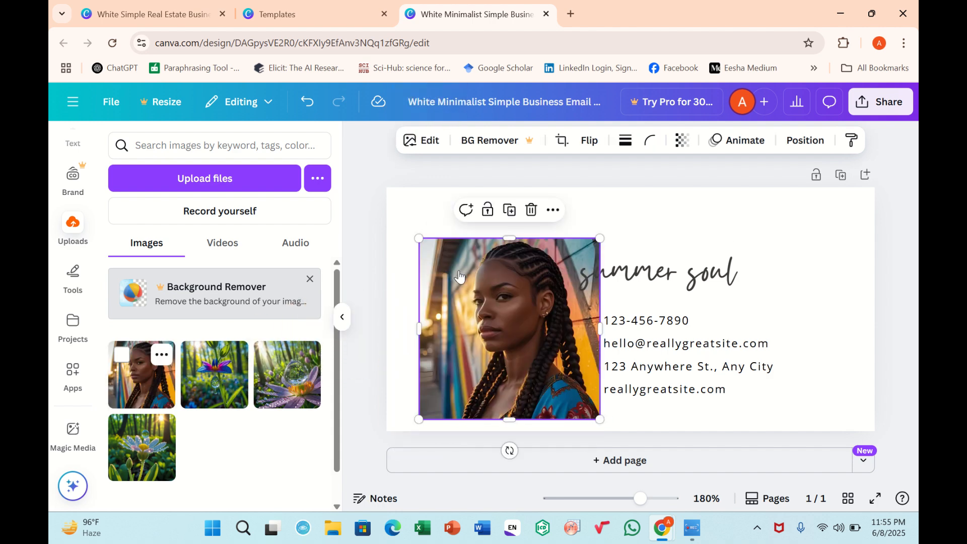
drag(550, 340, 513, 296)
click(529, 398)
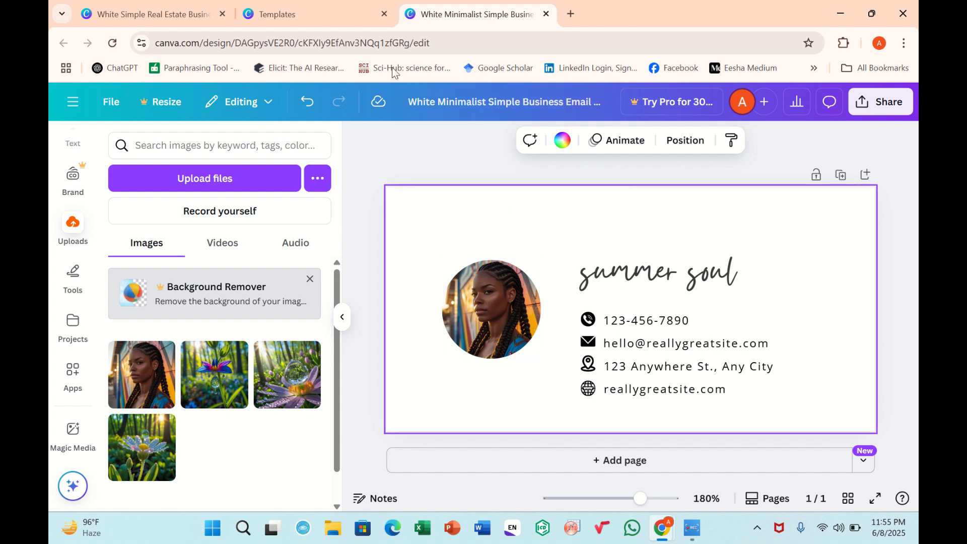
- Open the options for adding text boxes, headings and body text to the signature
click(309, 147)
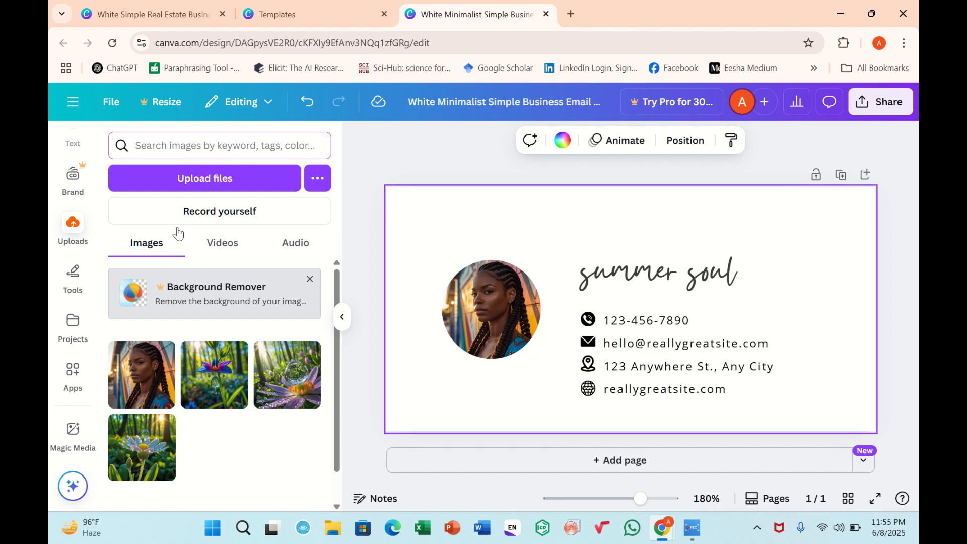
scroll(66, 280, up, 3)
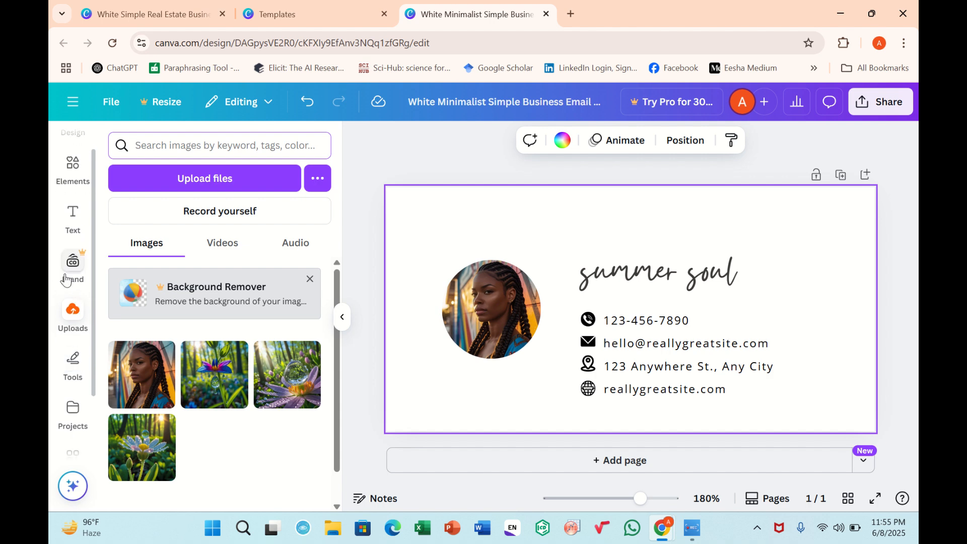
click(71, 213)
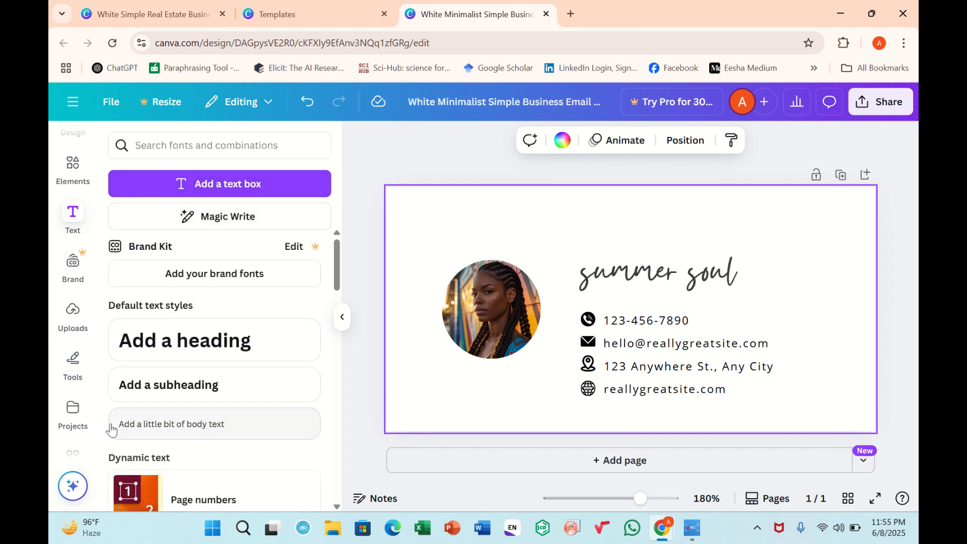
- Search the text styles for "signature" and add the Brilliant Signature 1 text to the design
click(189, 143)
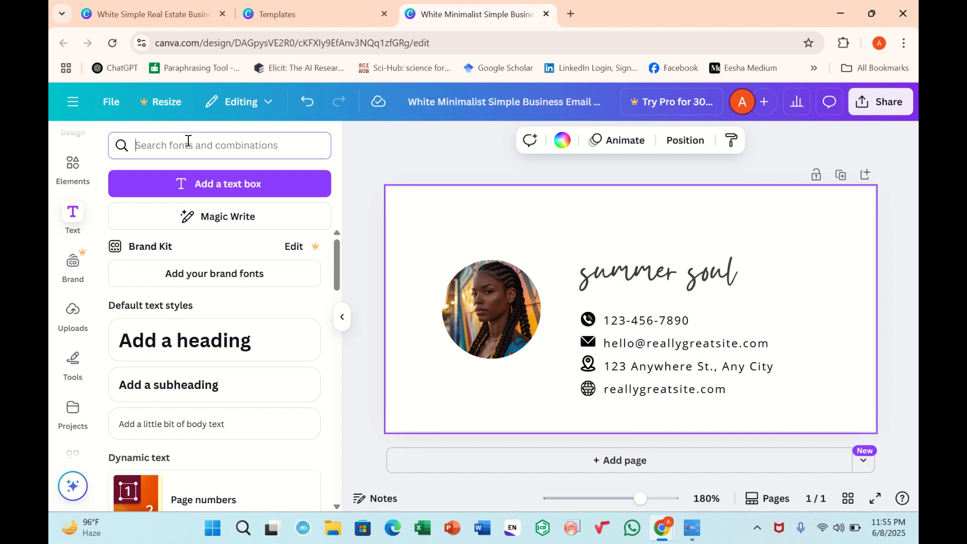
text(signature)
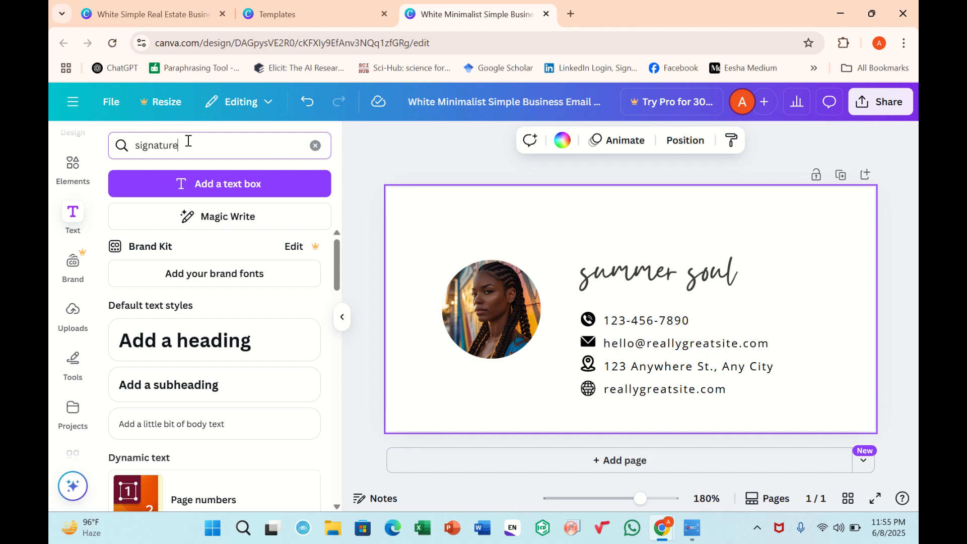
key(Return)
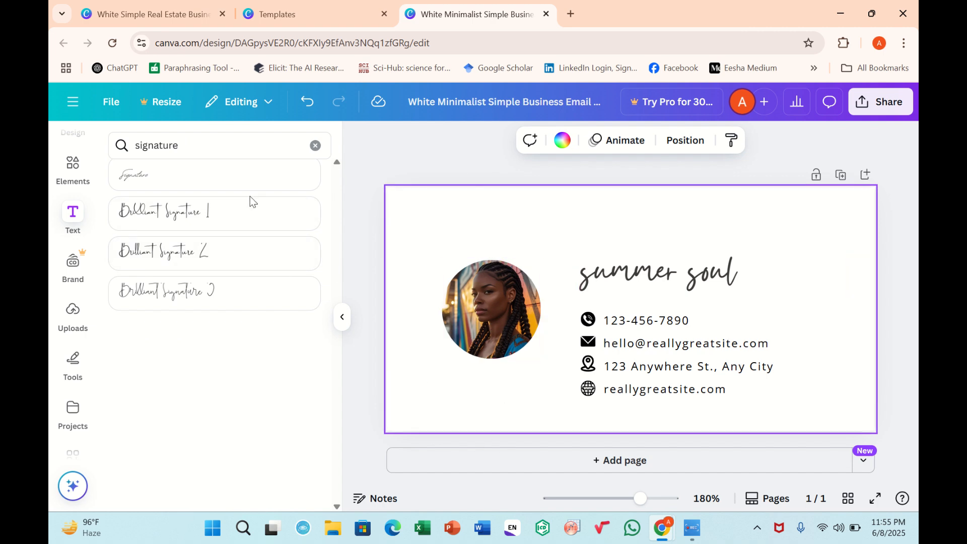
click(253, 225)
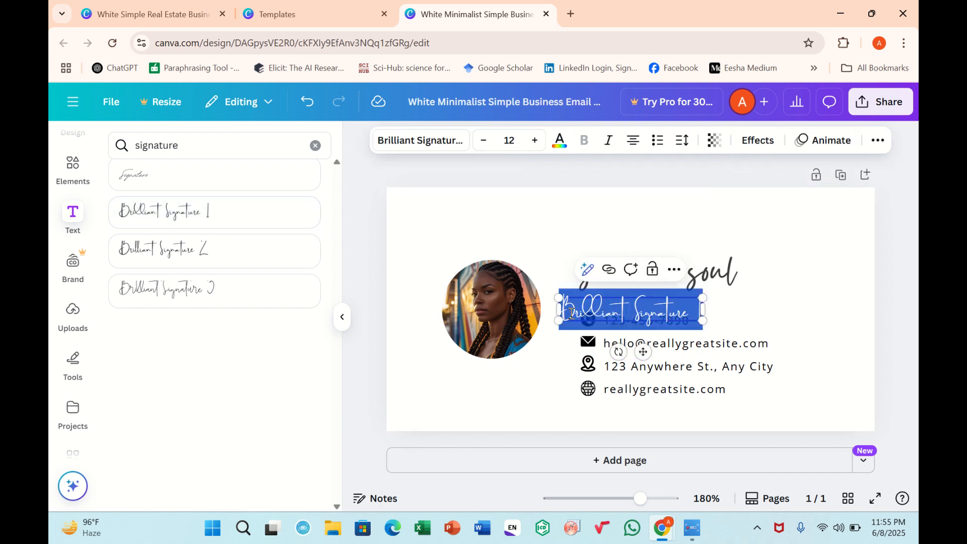
- Replace the words "Brilliant Signature" in the new text with "summer abc", keeping the 1 after them
click(621, 297)
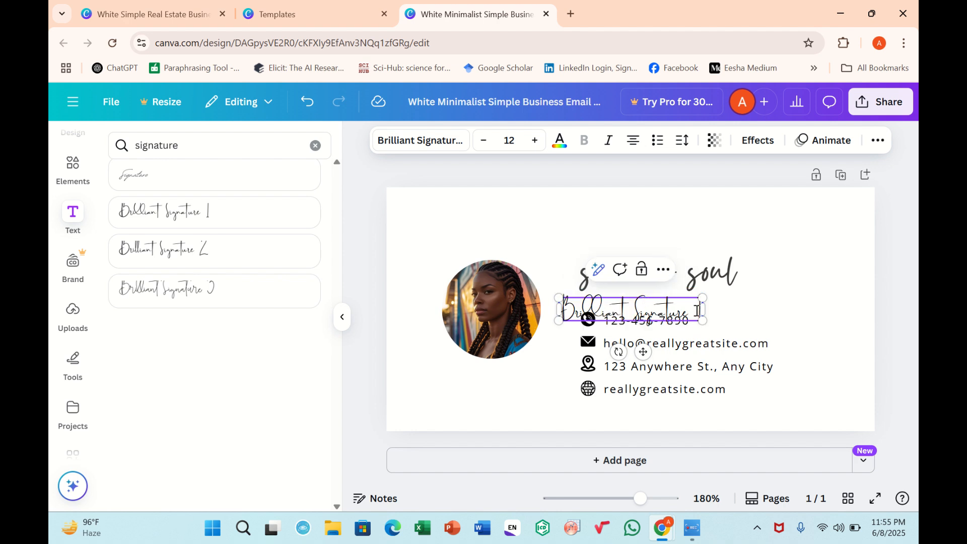
key(BackSpace)
key(BackSpace)
key(BackSpace)
key(BackSpace)
key(BackSpace)
key(BackSpace)
key(BackSpace)
key(BackSpace)
key(BackSpace)
key(BackSpace)
key(BackSpace)
key(BackSpace)
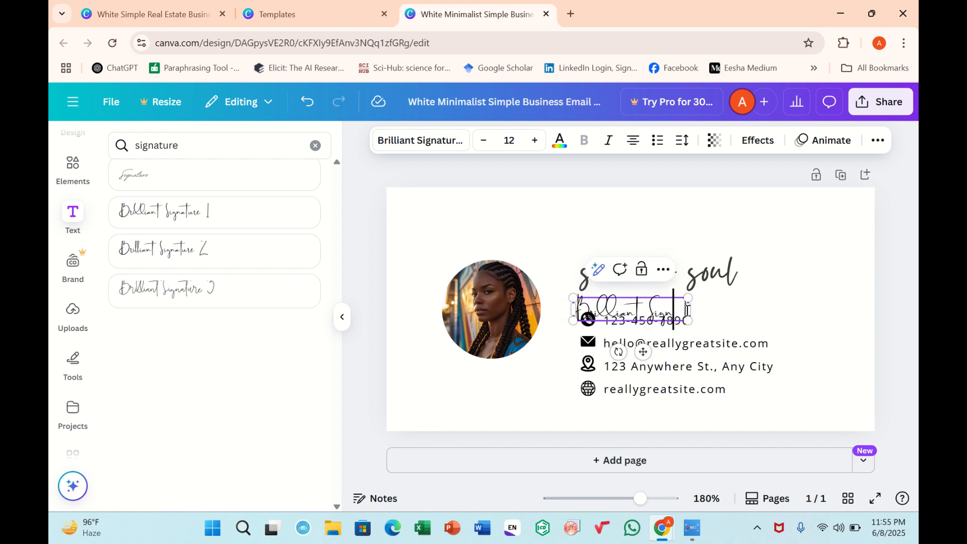
key(BackSpace)
key(BackSpace)
key(BackSpace)
key(BackSpace)
key(BackSpace)
key(BackSpace)
key(BackSpace)
key(BackSpace)
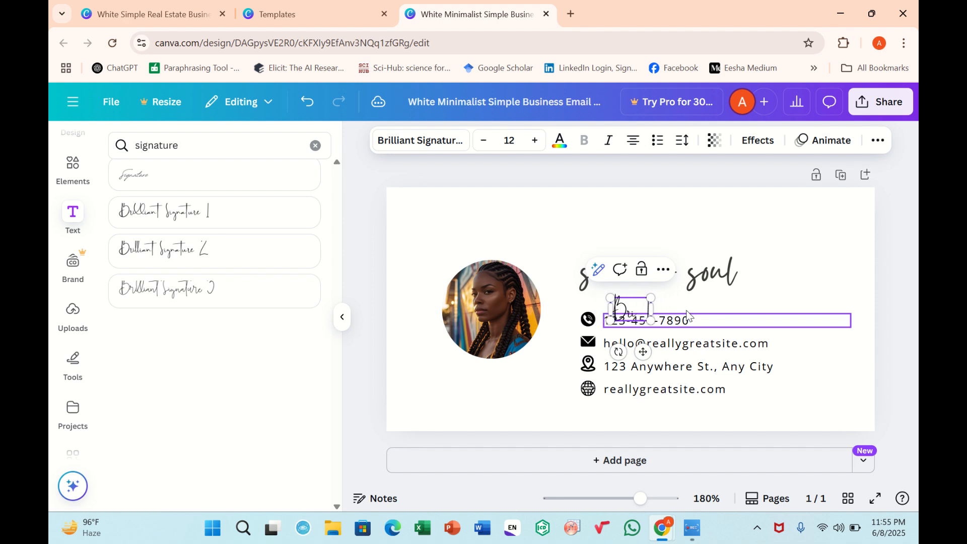
key(BackSpace)
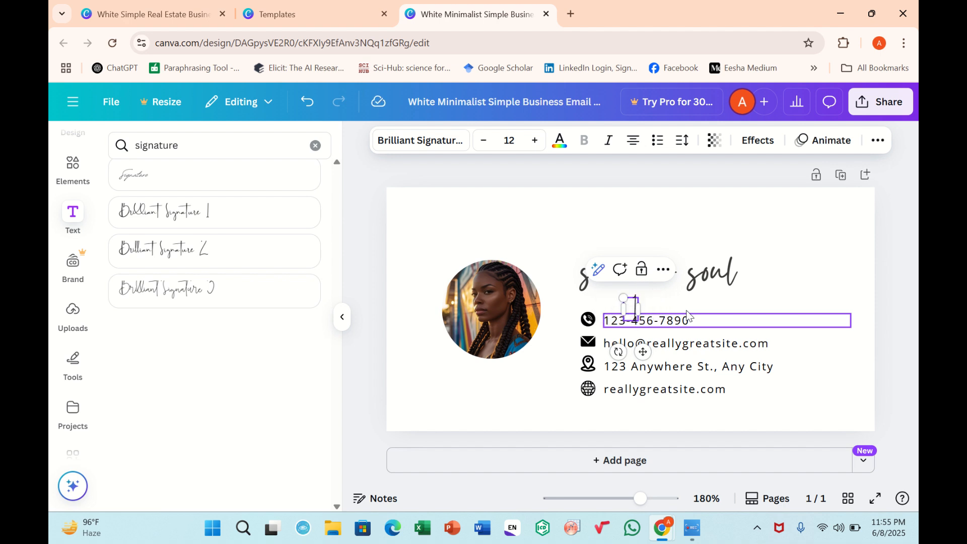
text(summer)
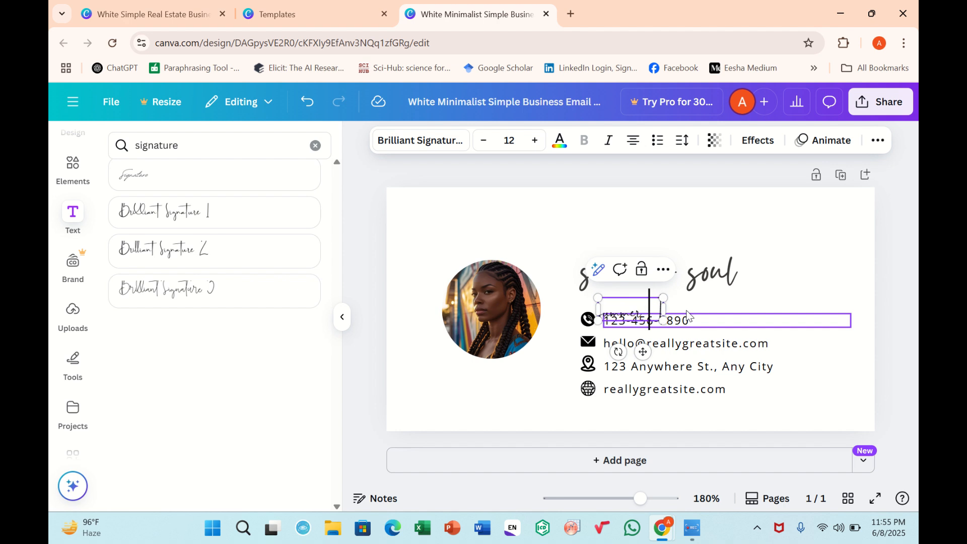
text( ab)
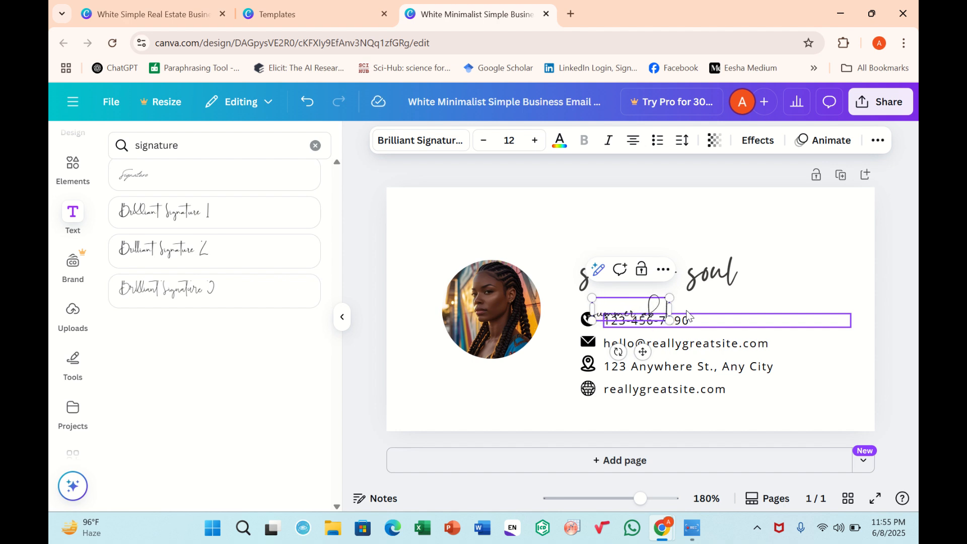
text(c)
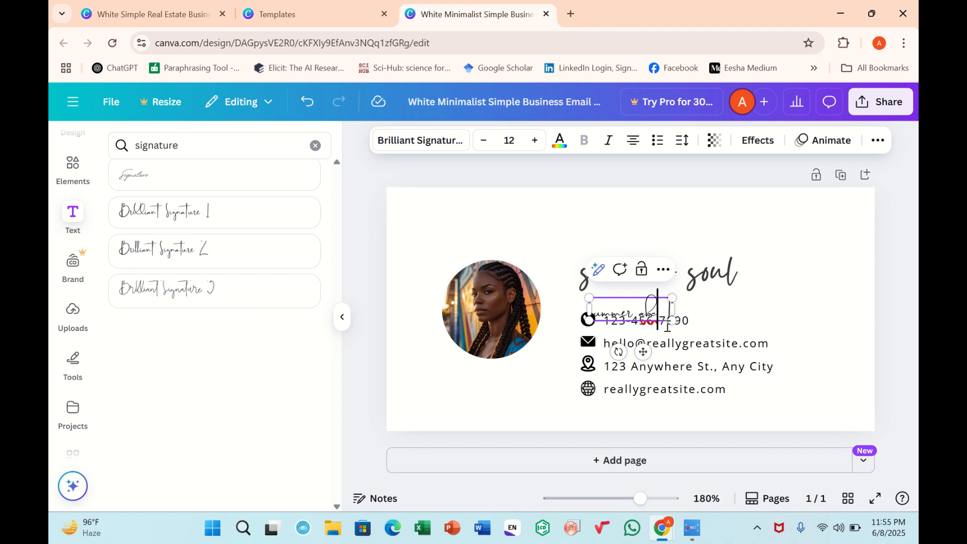
drag(633, 299, 599, 307)
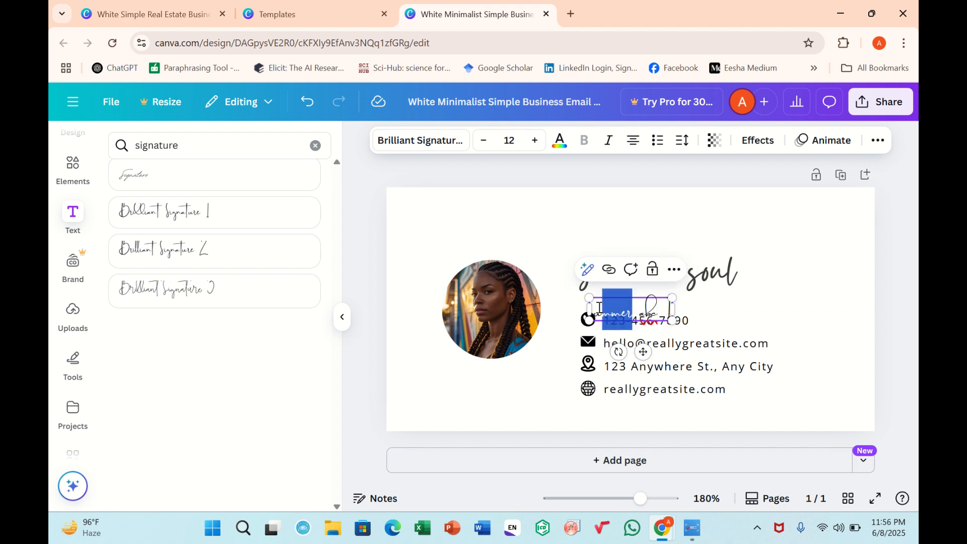
click(593, 309)
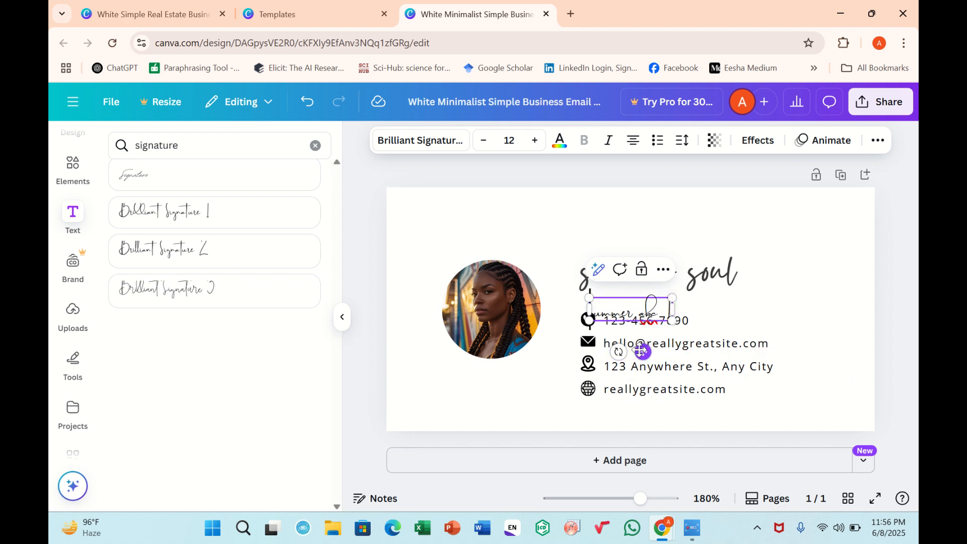
- Move the "summer abc 1" text to just below the circular portrait
mouse_move(643, 352)
mouse_down()
mouse_move(516, 370)
mouse_move(481, 395)
mouse_move(508, 403)
mouse_up()
click(538, 405)
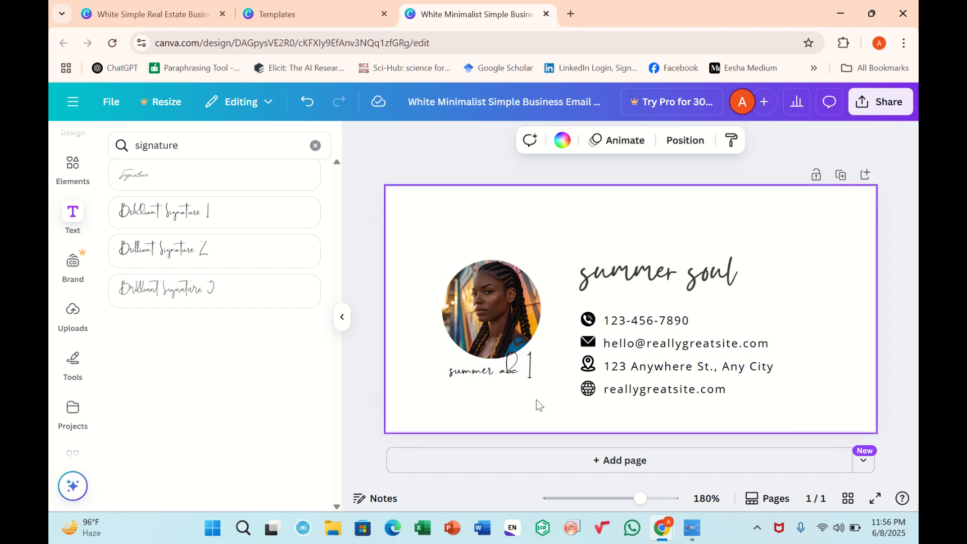
click(509, 372)
drag(507, 409, 504, 416)
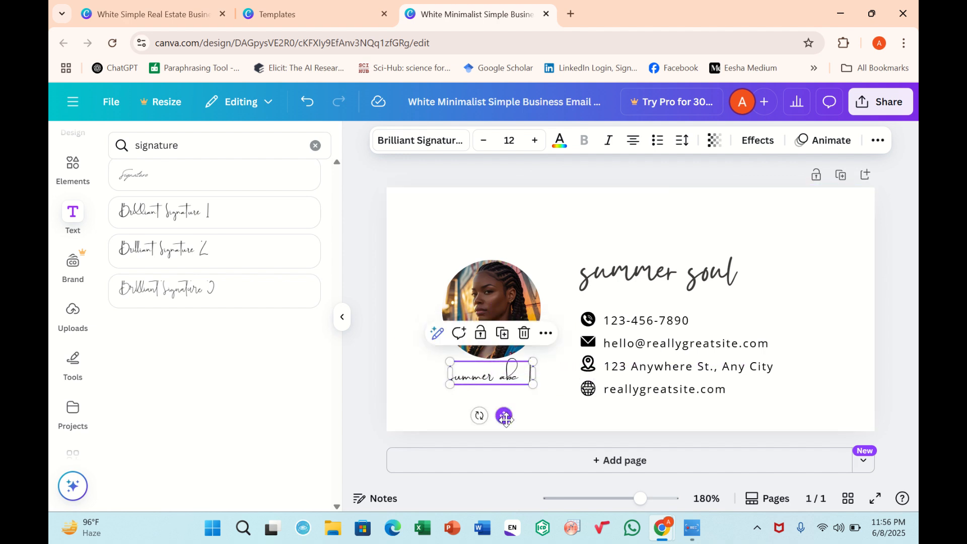
- Tilt the "summer abc 1" text slightly upward, enlarge it to size 16.6 and overlap it on the portrait's lower edge
mouse_move(482, 414)
mouse_down()
mouse_move(554, 417)
mouse_move(549, 440)
mouse_move(581, 483)
mouse_move(508, 486)
mouse_up()
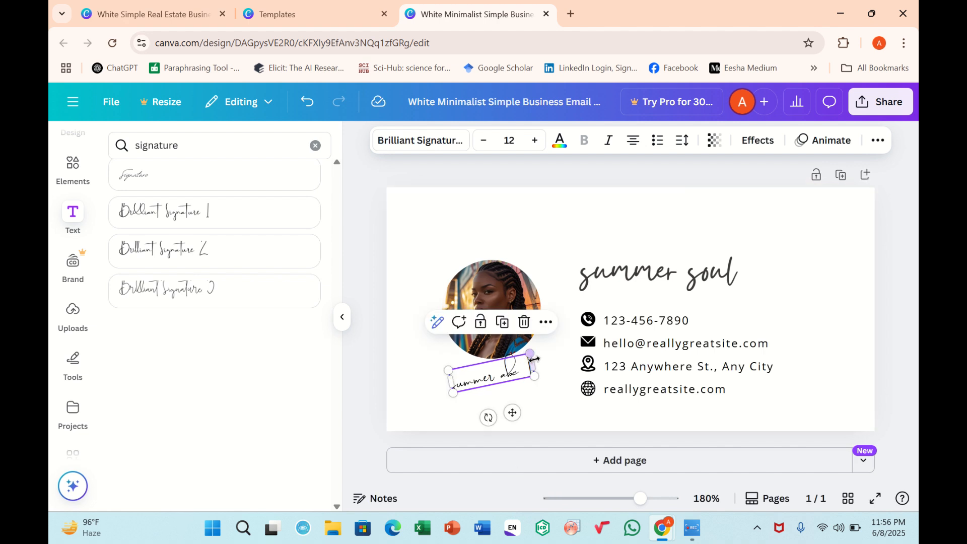
drag(535, 375, 567, 378)
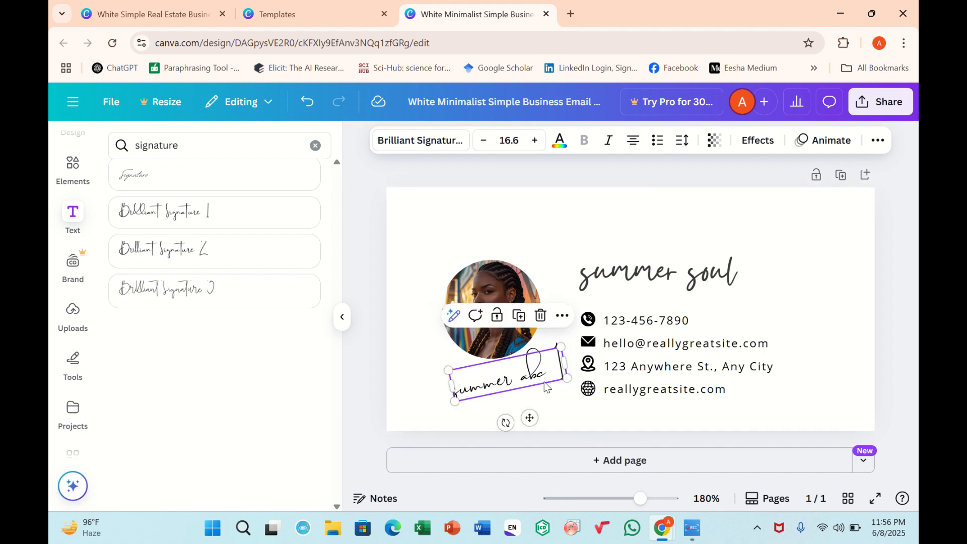
mouse_move(529, 417)
mouse_down()
mouse_move(518, 391)
mouse_move(536, 387)
mouse_up()
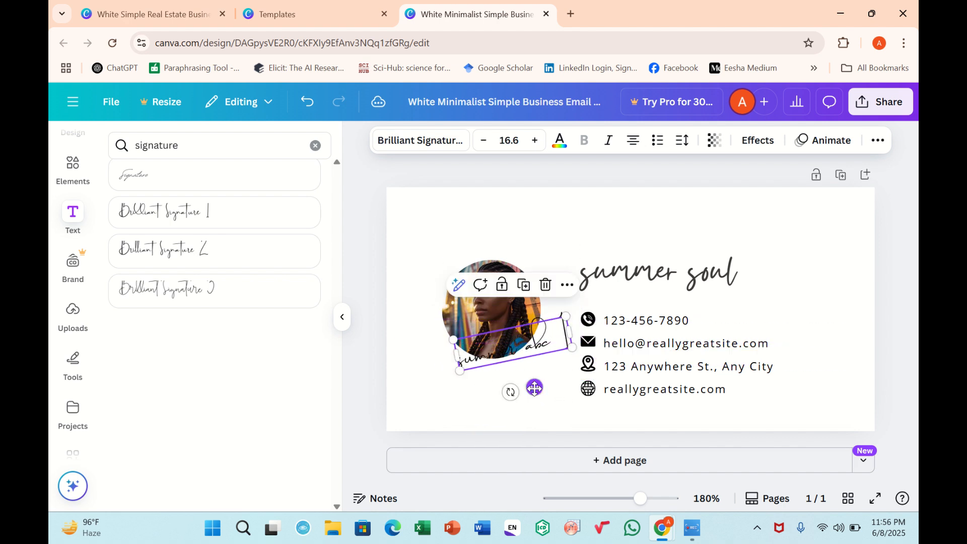
- Set the transparency of the circular portrait to 68
click(477, 313)
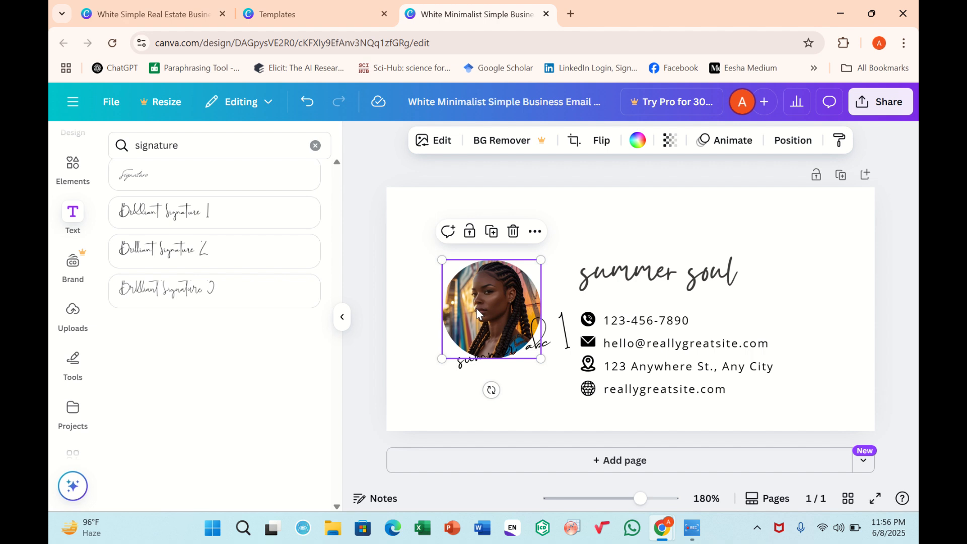
click(668, 144)
drag(702, 197, 672, 208)
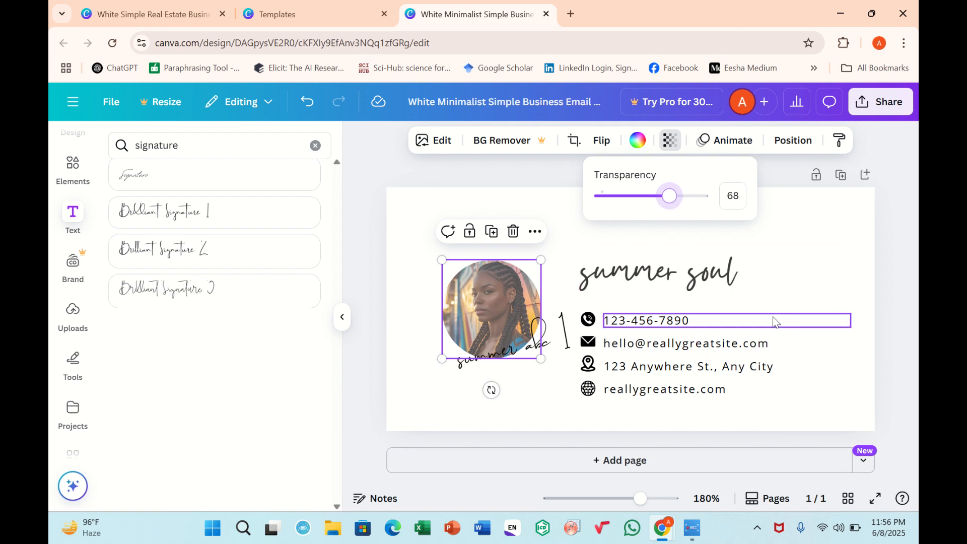
- Try the orange photo color as the page background and settle on the greyish-beige photo color
click(511, 388)
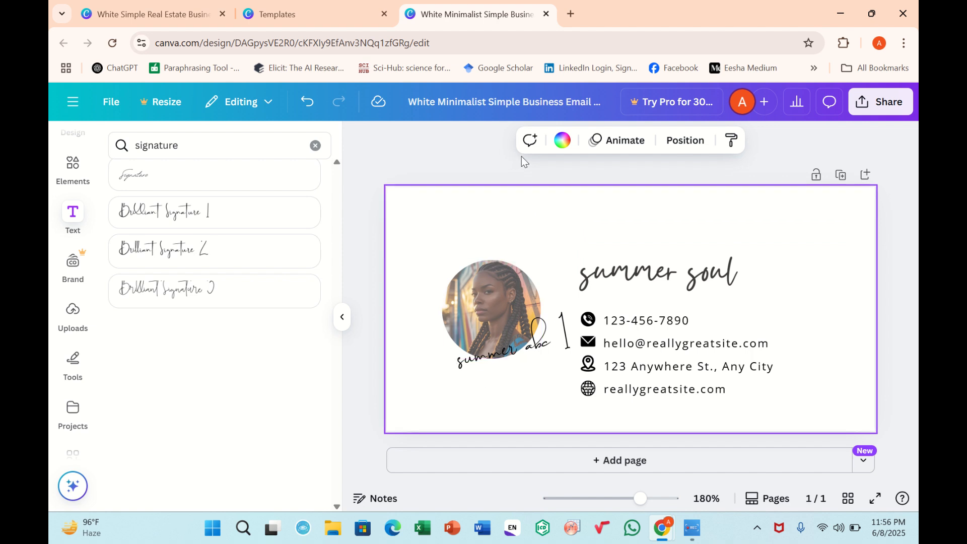
click(565, 143)
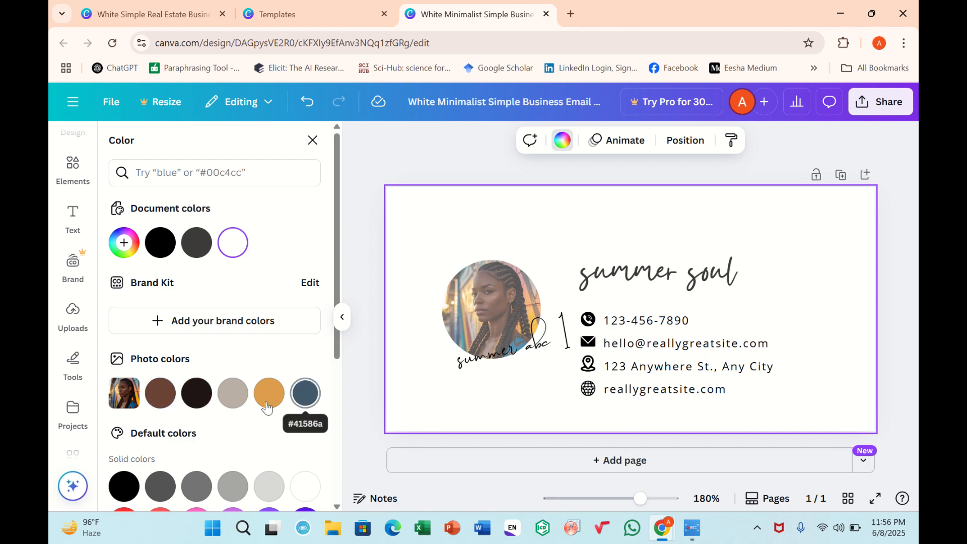
click(281, 399)
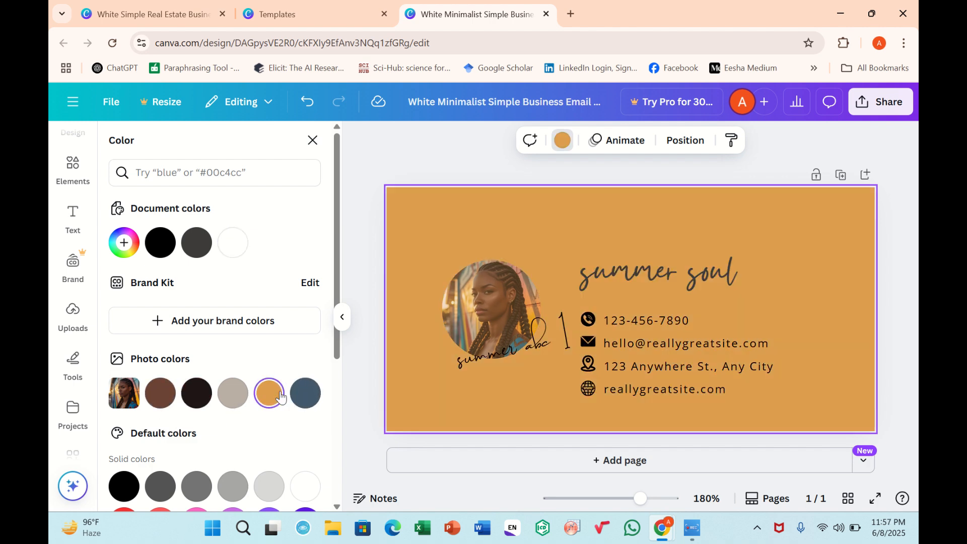
click(226, 393)
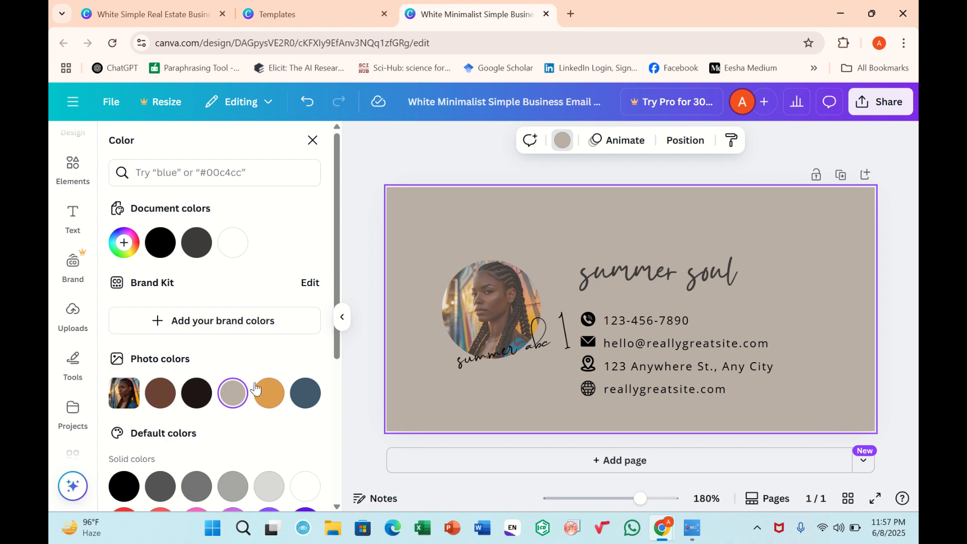
- Recolor the phone icon with the slate blue photo color #41586a and apply the change to all matching black elements
click(585, 322)
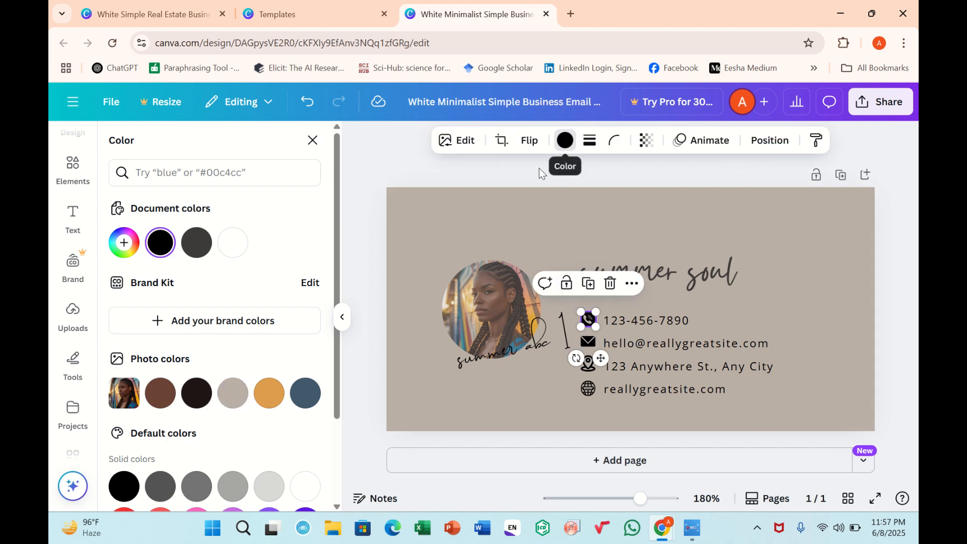
click(190, 402)
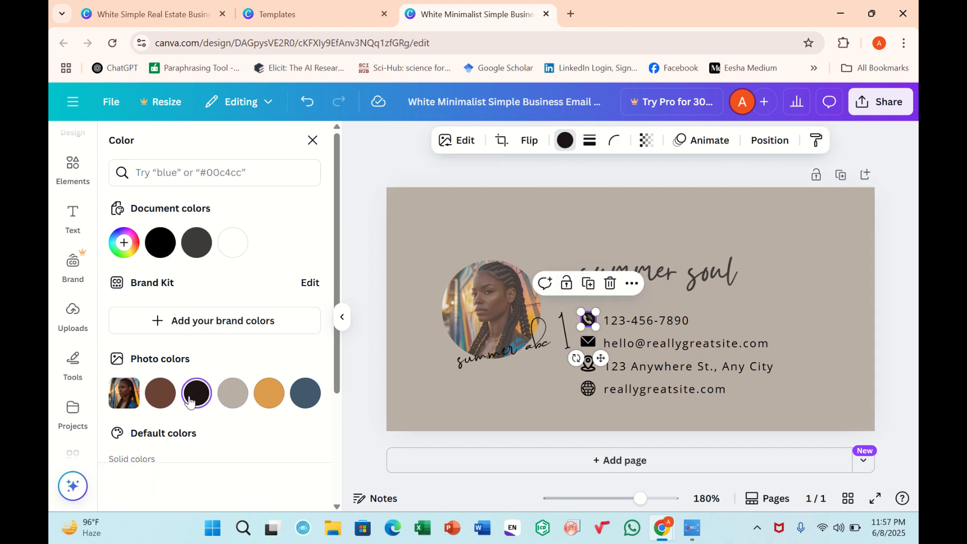
click(265, 390)
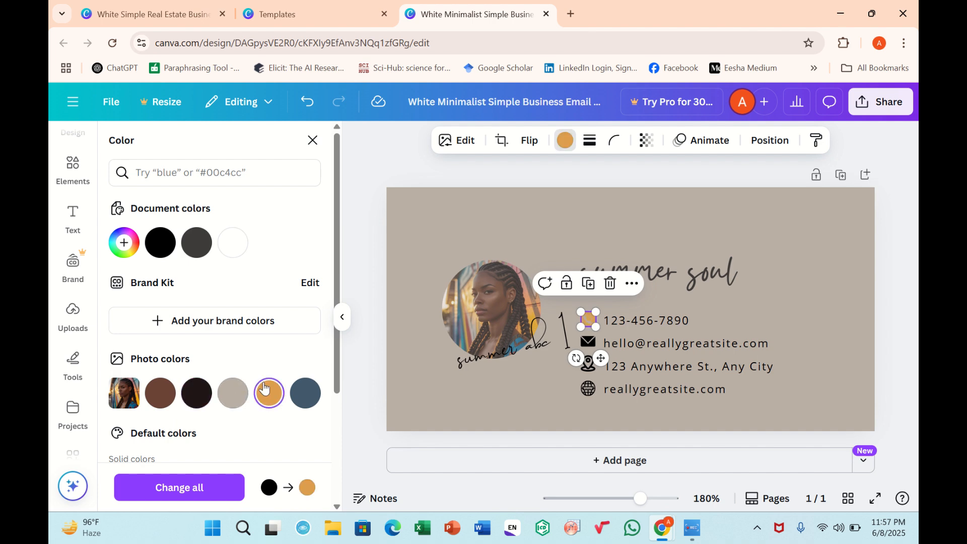
click(311, 388)
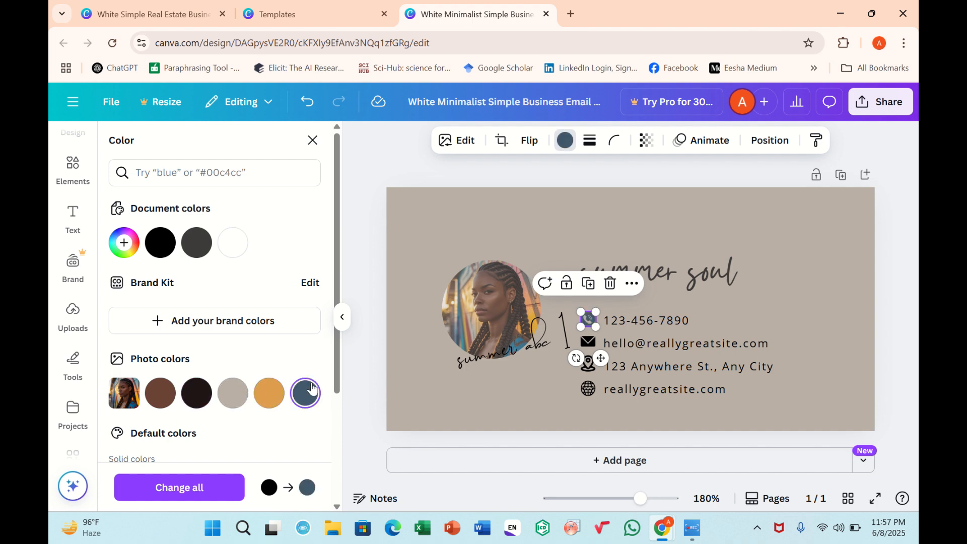
click(222, 488)
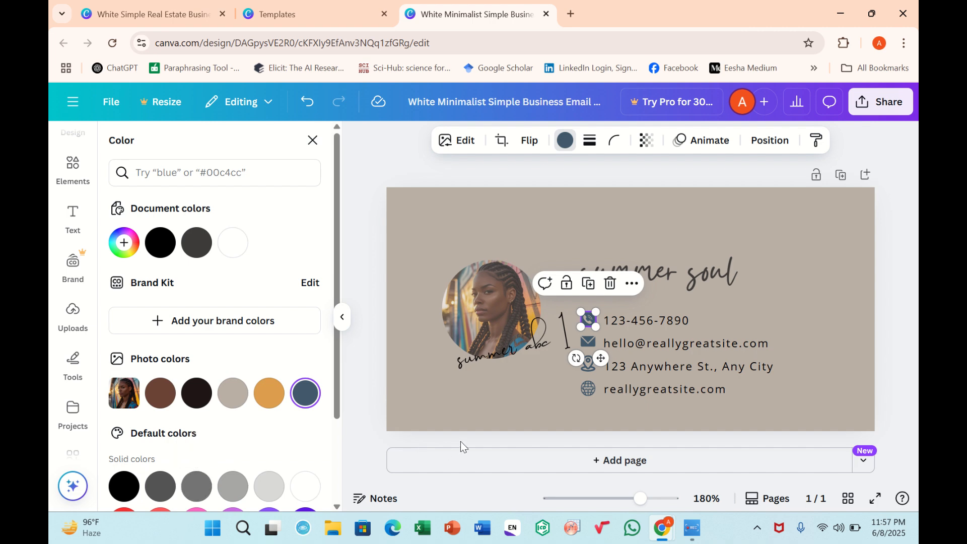
- Preview the Sleek and Simple page animations and apply the Fun animation to the page on enter
click(500, 377)
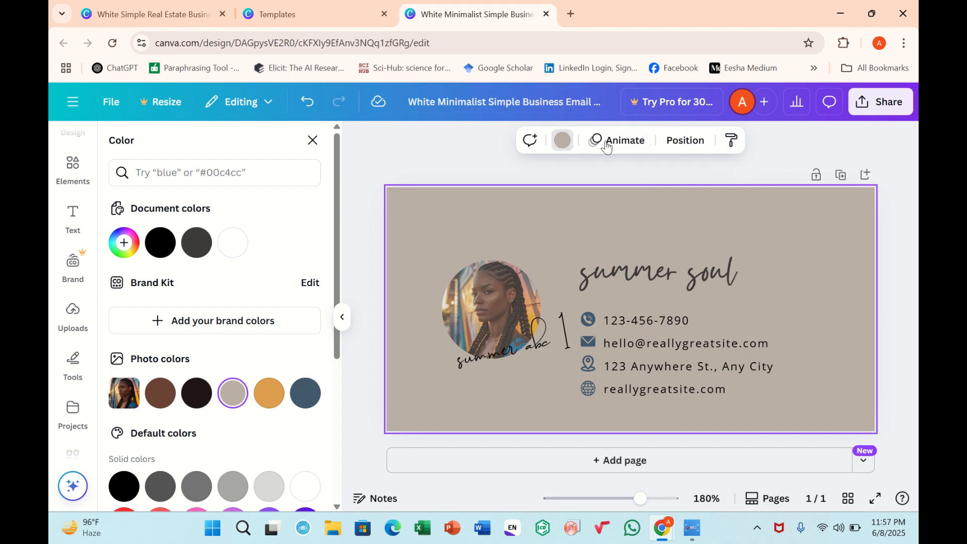
click(624, 155)
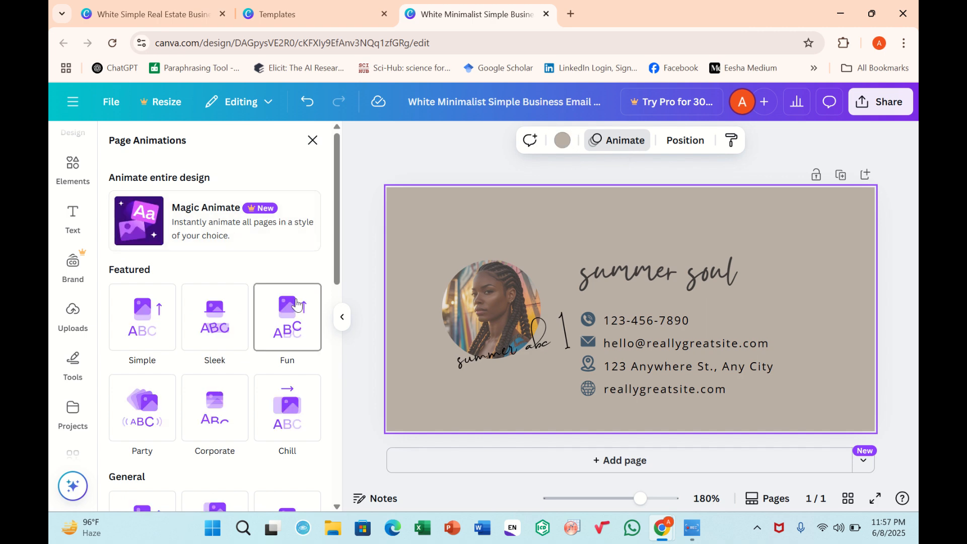
click(296, 304)
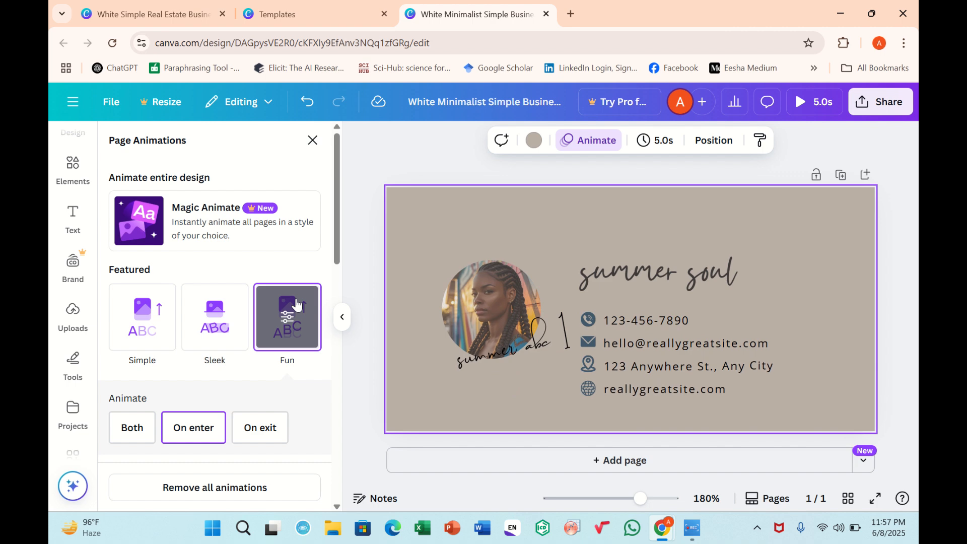
click(225, 332)
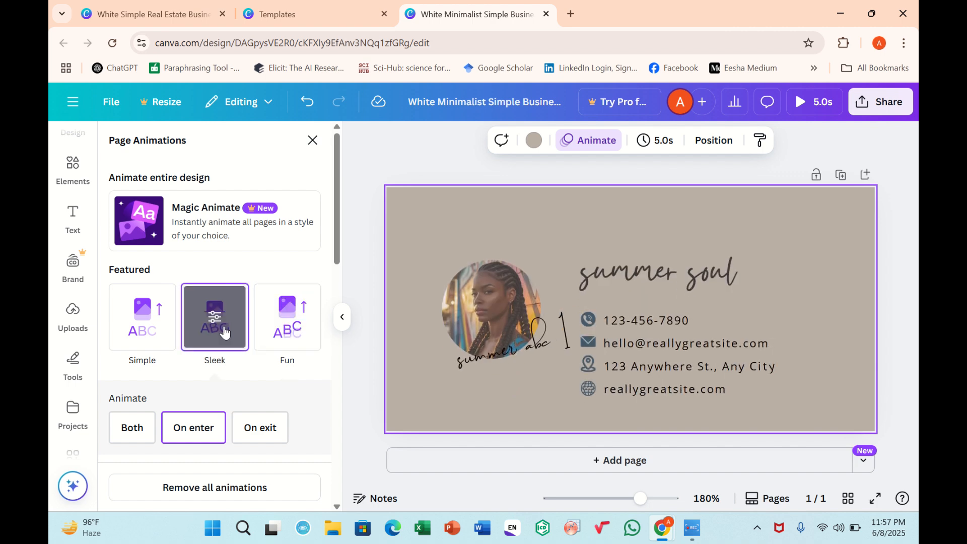
click(151, 333)
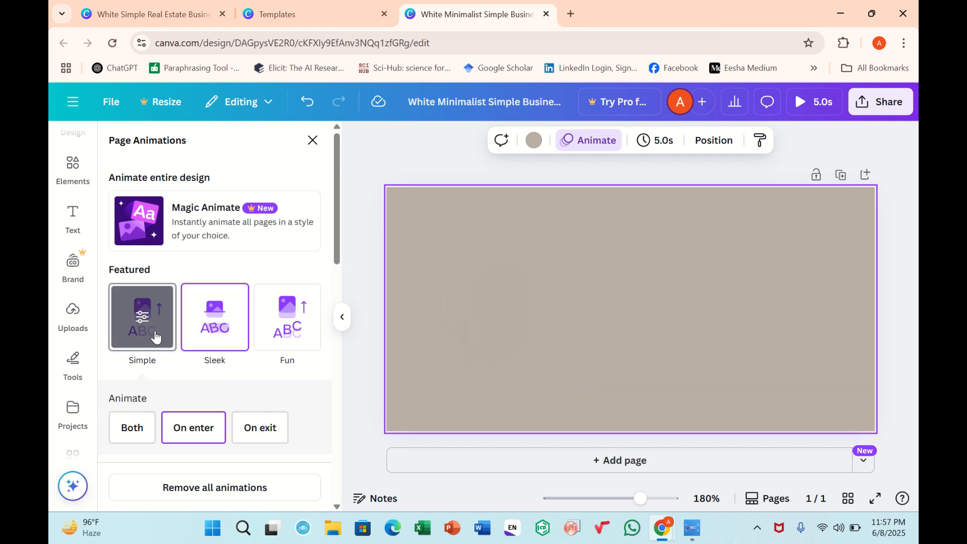
click(261, 318)
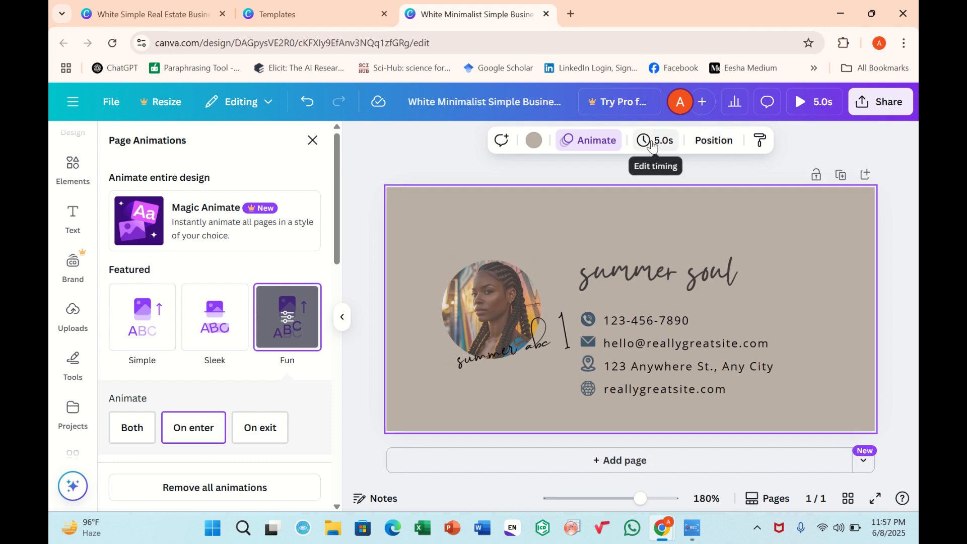
- Set the page timing to 4.0 seconds
click(652, 143)
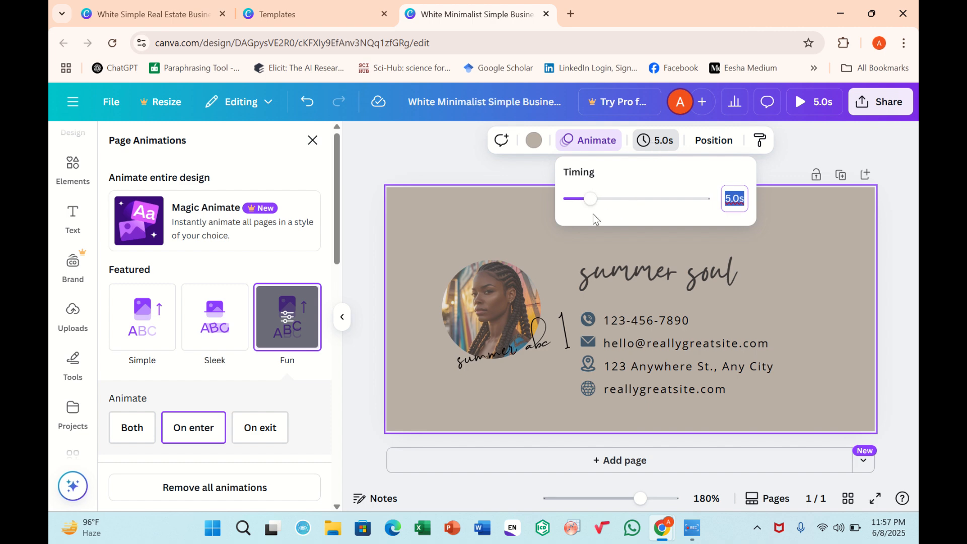
drag(588, 199, 584, 208)
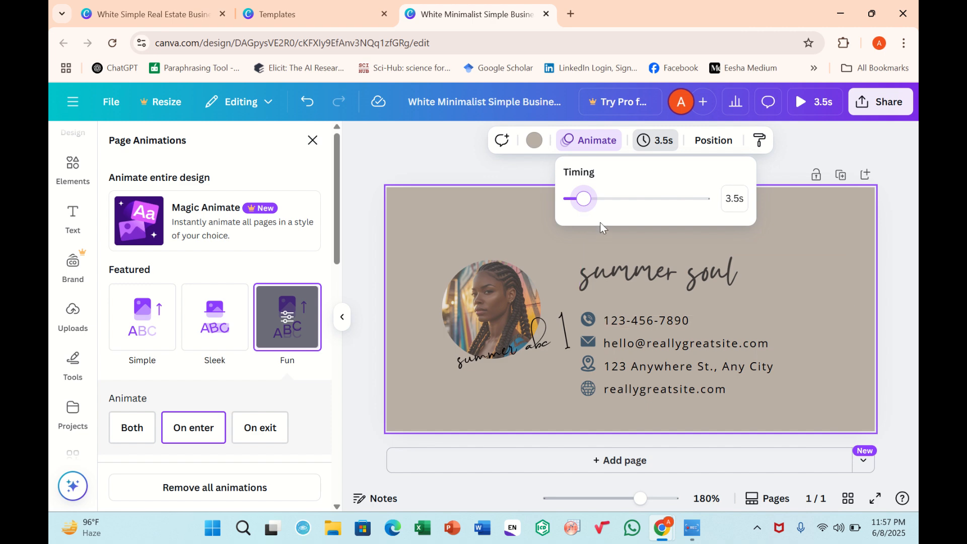
click(598, 203)
drag(598, 198, 584, 199)
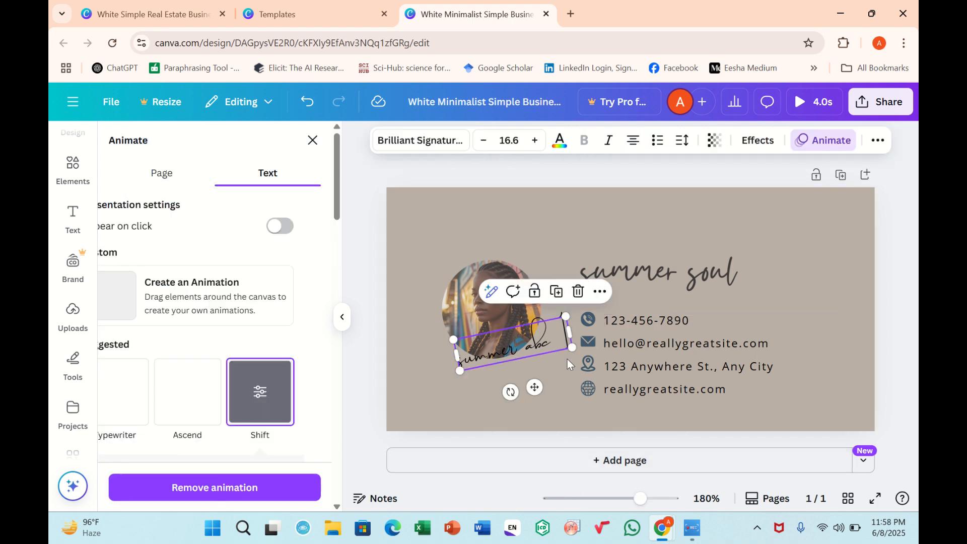
- Reselect the whole page and apply the Chill page animation on enter
click(567, 358)
click(444, 237)
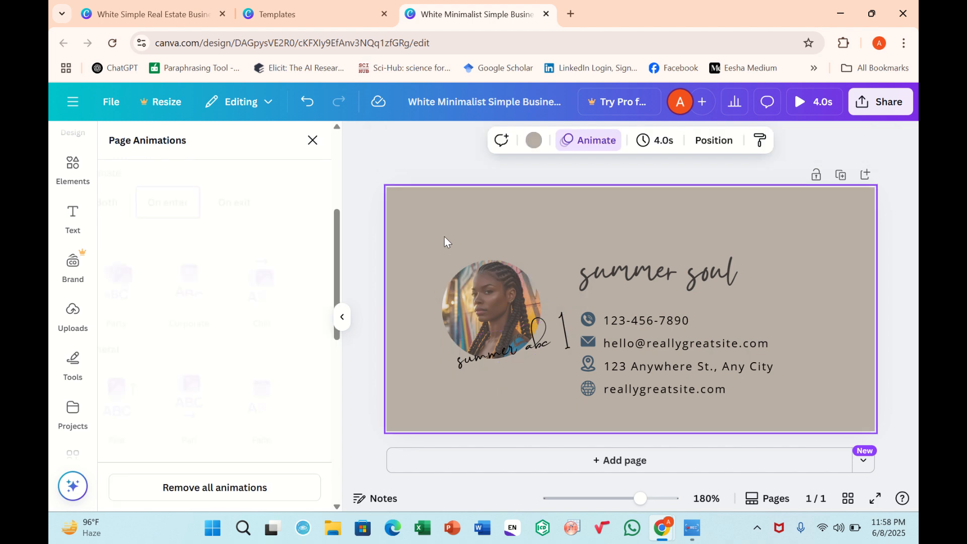
click(292, 313)
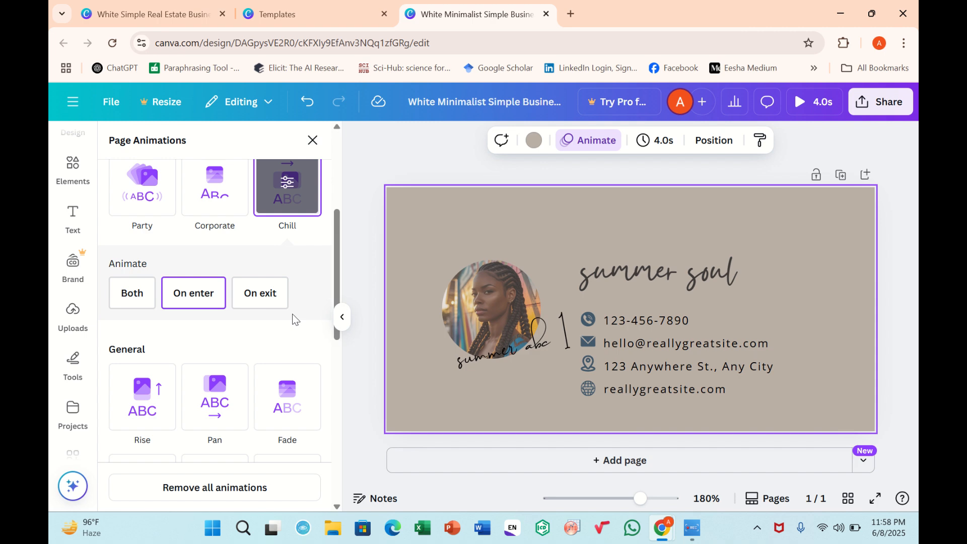
- Try a slanted black line beneath the signature text as an underline, then delete the line
click(73, 201)
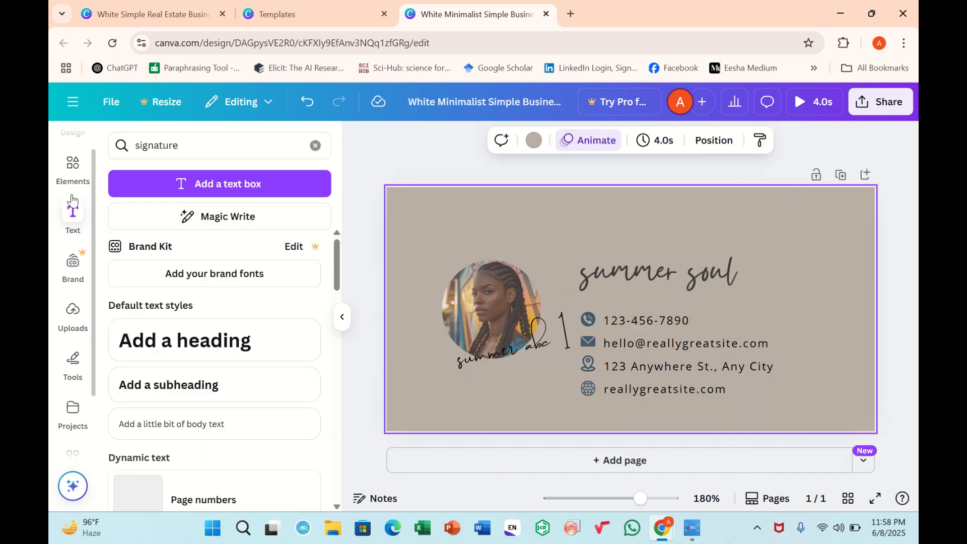
click(73, 165)
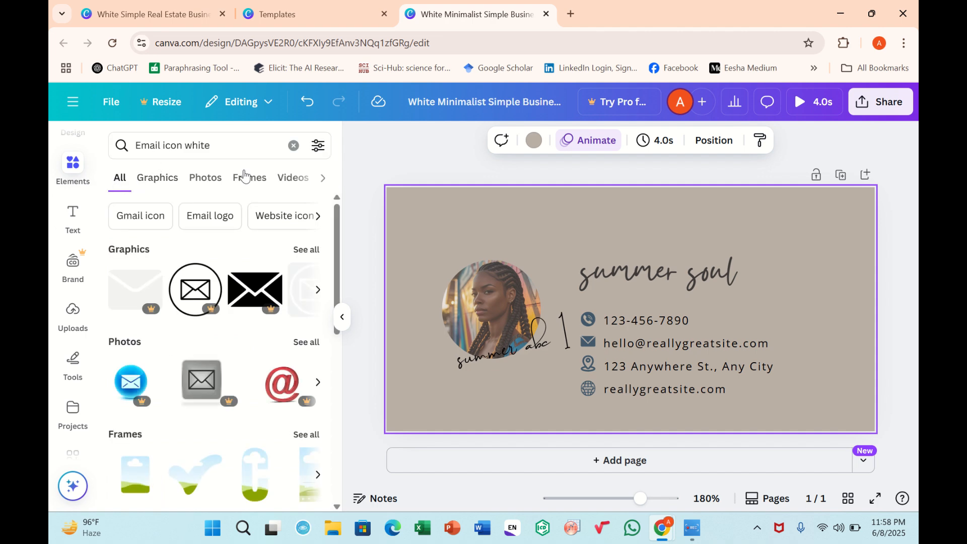
click(292, 145)
click(213, 344)
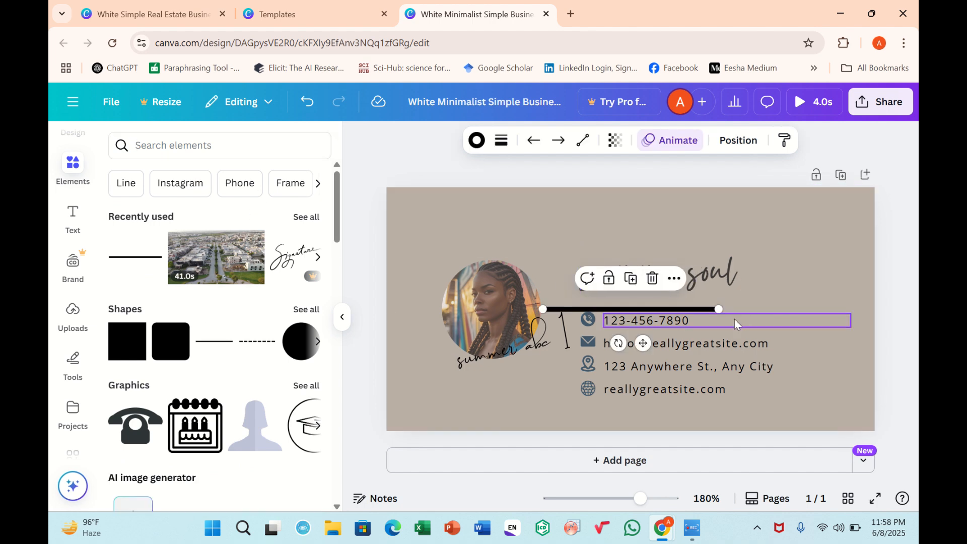
drag(718, 309, 727, 269)
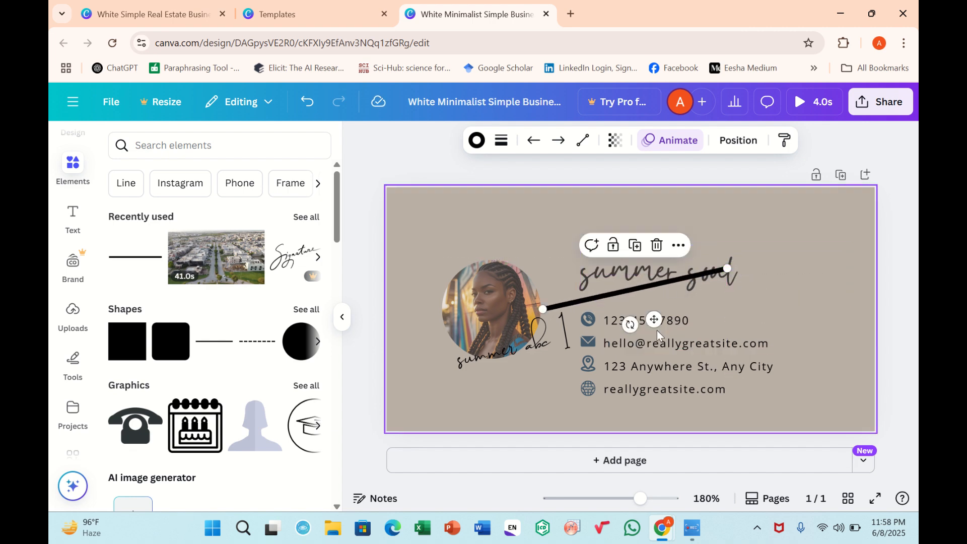
drag(654, 319, 527, 396)
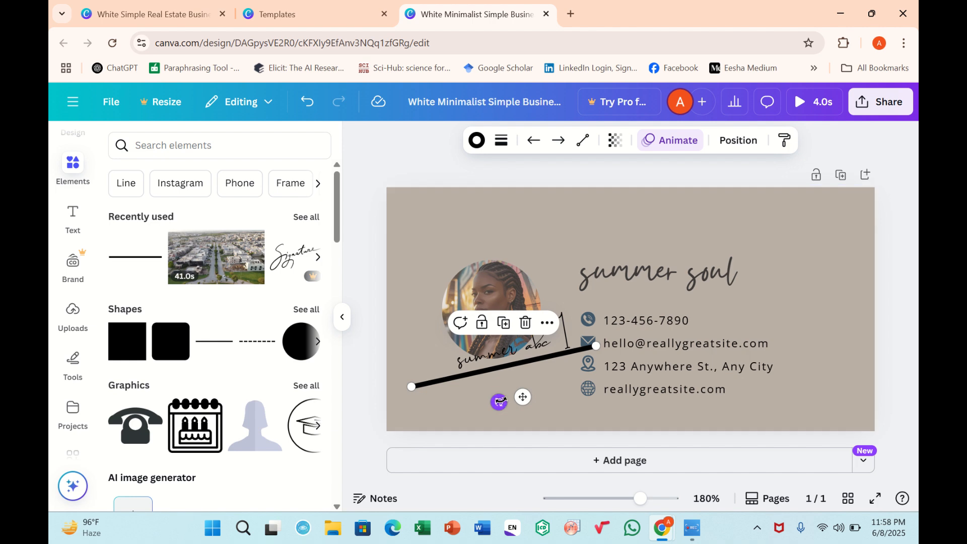
drag(500, 402, 502, 401)
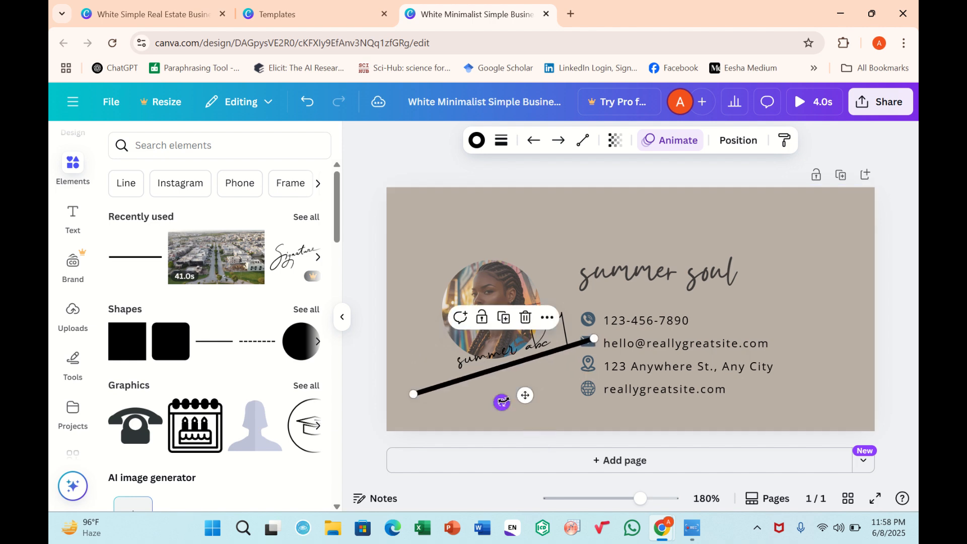
click(526, 318)
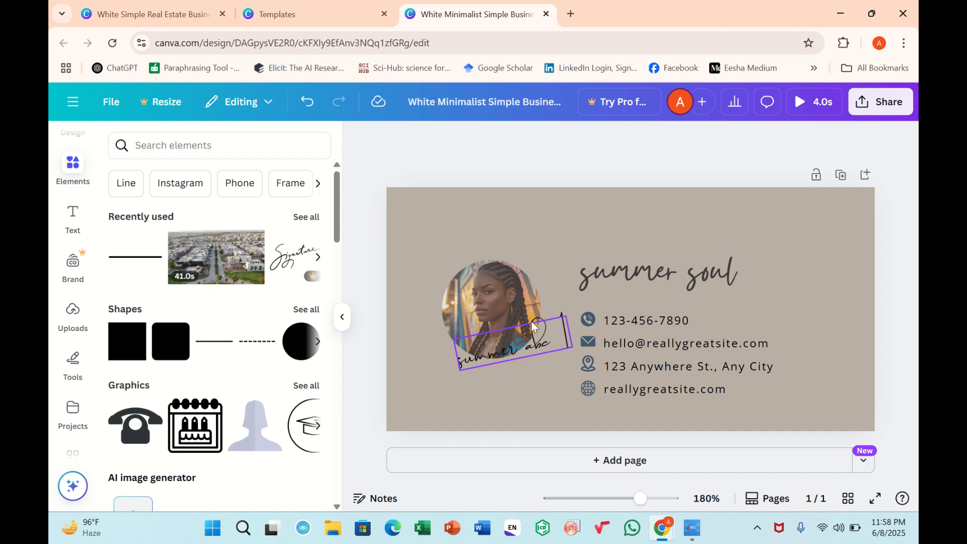
- Enlarge the circular portrait on its side of the page and move the signature text down onto the portrait's lower edge
click(511, 290)
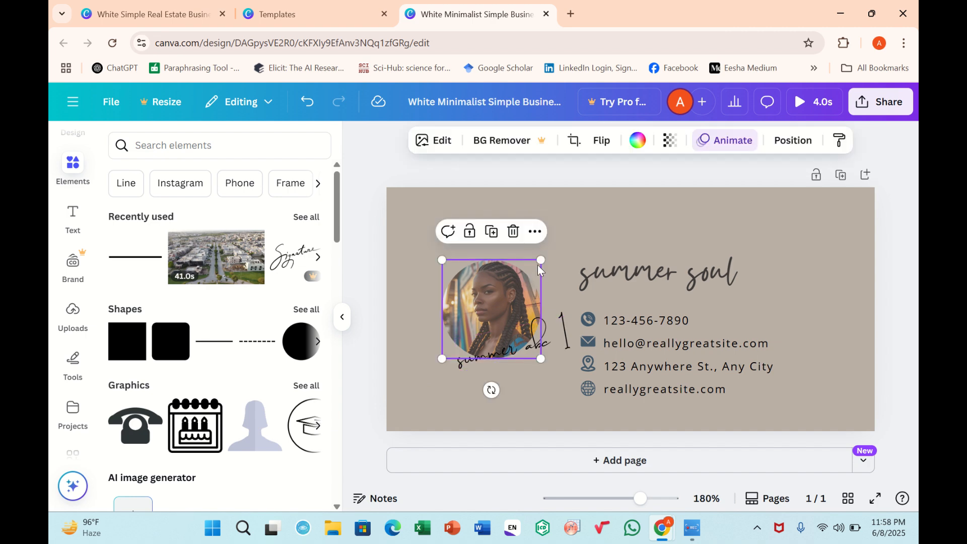
drag(539, 253, 580, 261)
drag(442, 358, 397, 373)
mouse_move(480, 354)
mouse_down()
mouse_move(483, 370)
mouse_move(477, 351)
mouse_up()
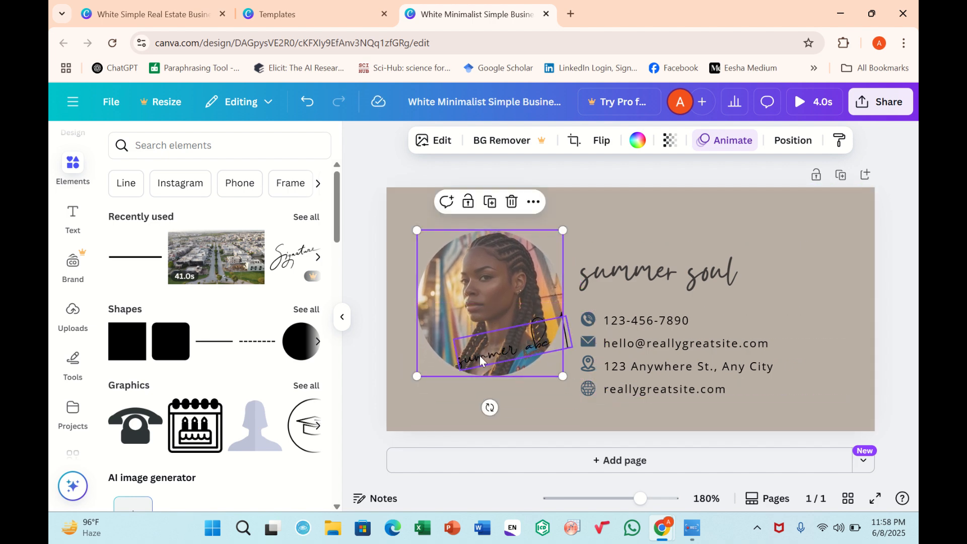
click(505, 350)
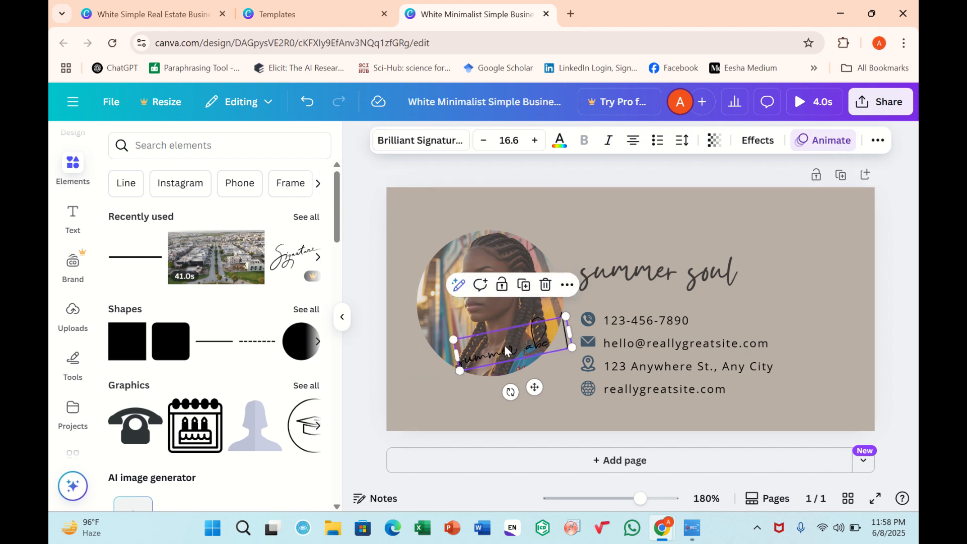
drag(537, 393, 526, 418)
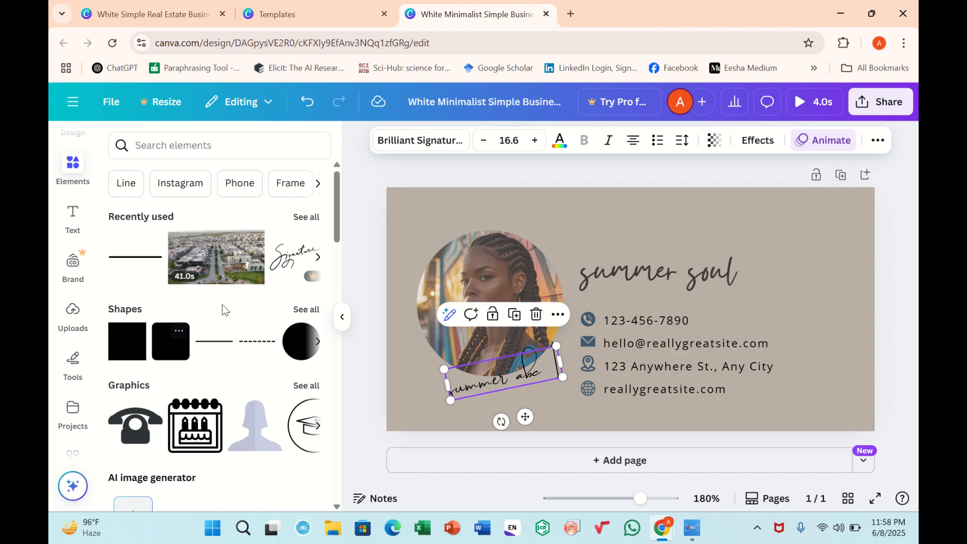
- Apply the Skate text animation on enter to the signature text and deselect it
click(825, 141)
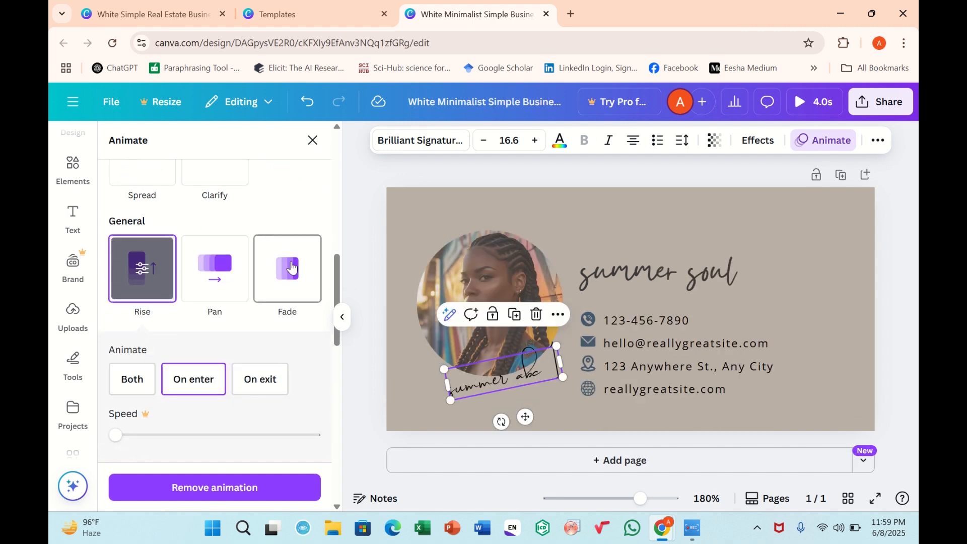
scroll(309, 289, up, 3)
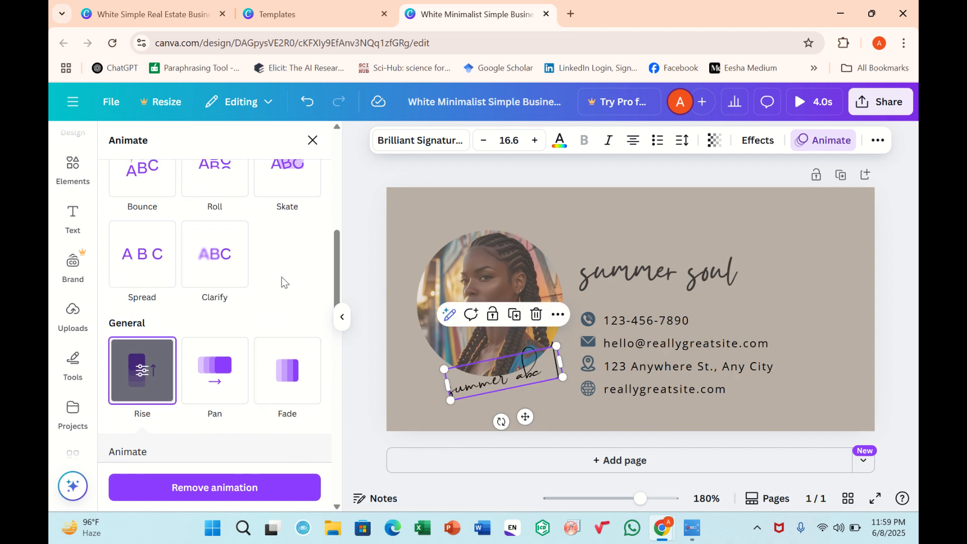
scroll(282, 277, up, 3)
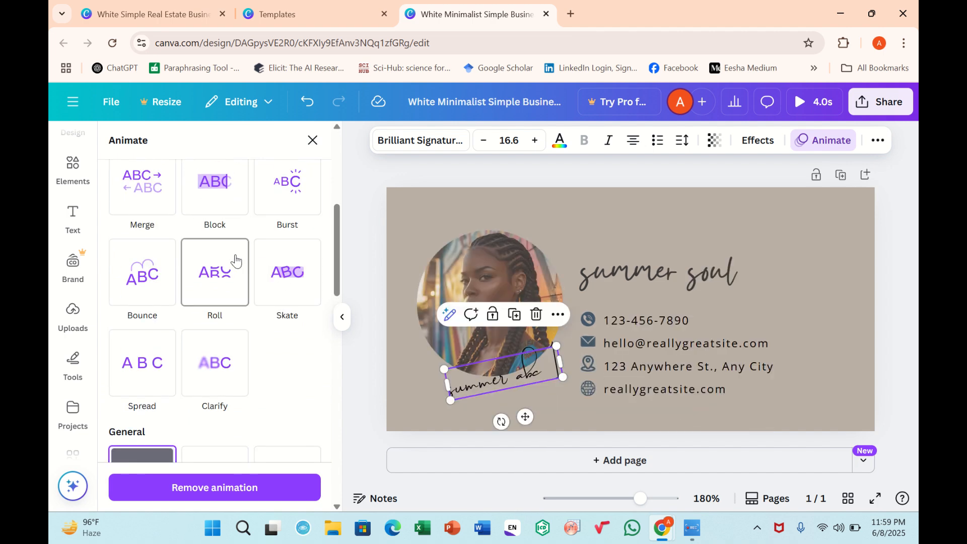
click(268, 266)
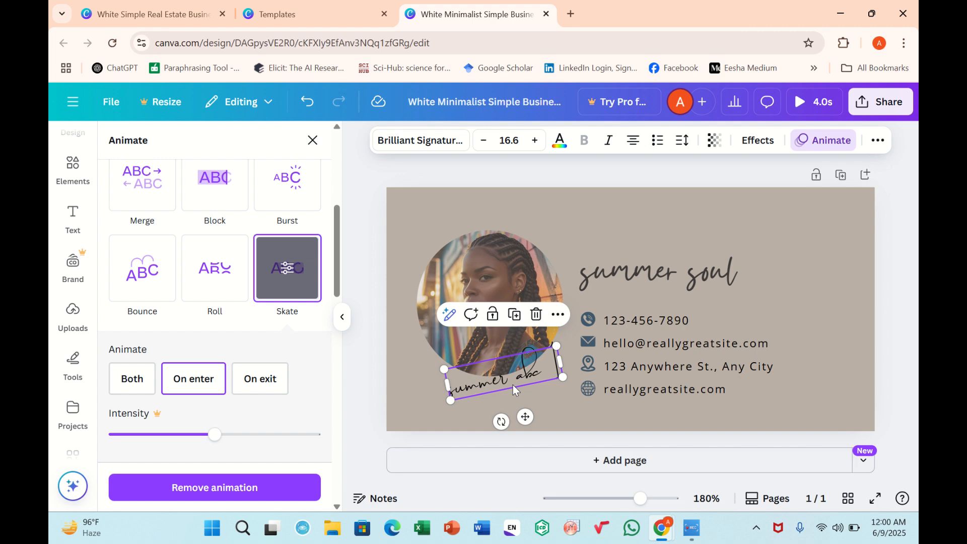
click(370, 237)
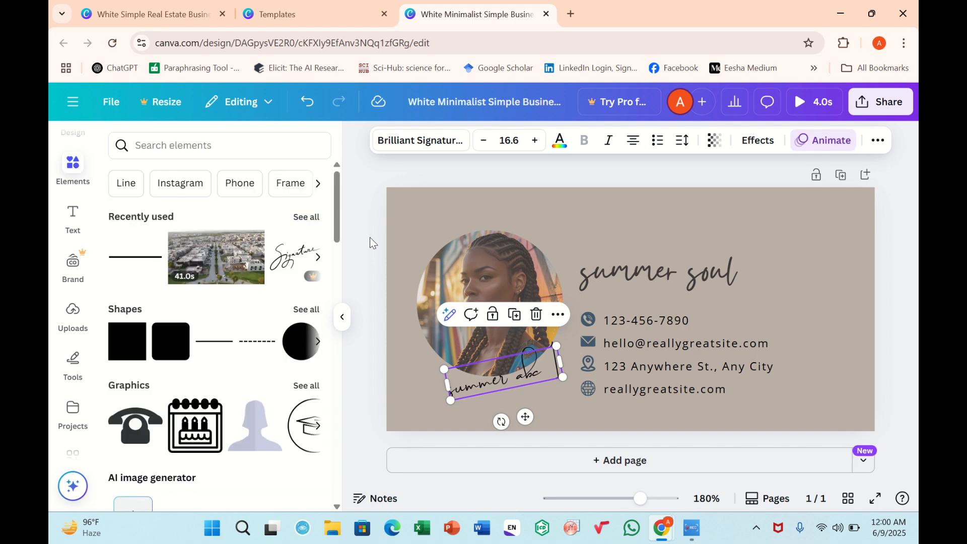
click(417, 218)
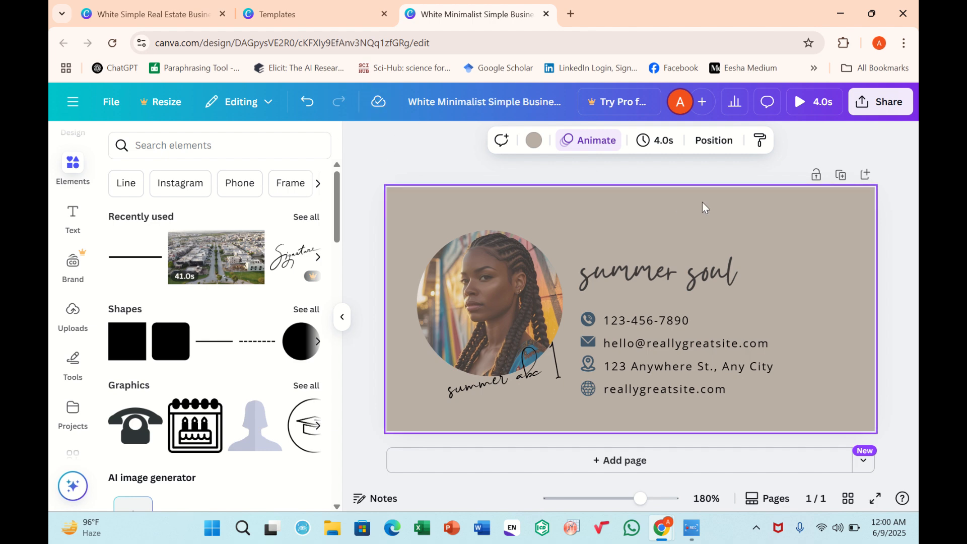
- Download the finished design as a PNG file at size 1 (400 × 200 px)
click(856, 108)
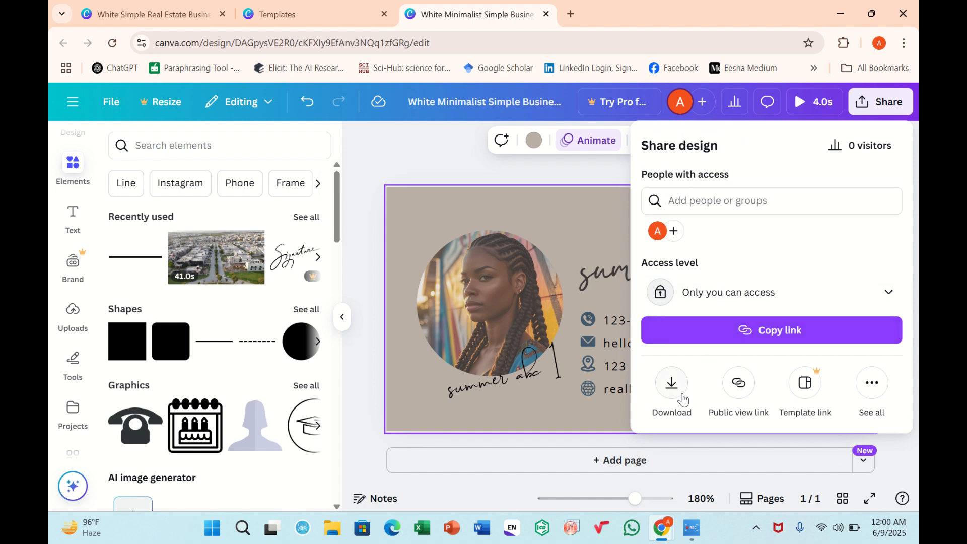
click(671, 385)
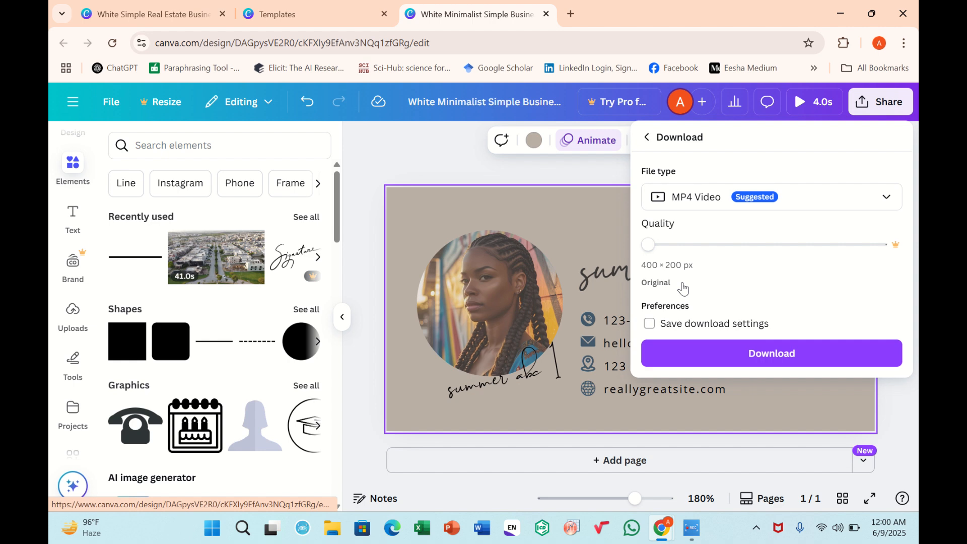
click(831, 207)
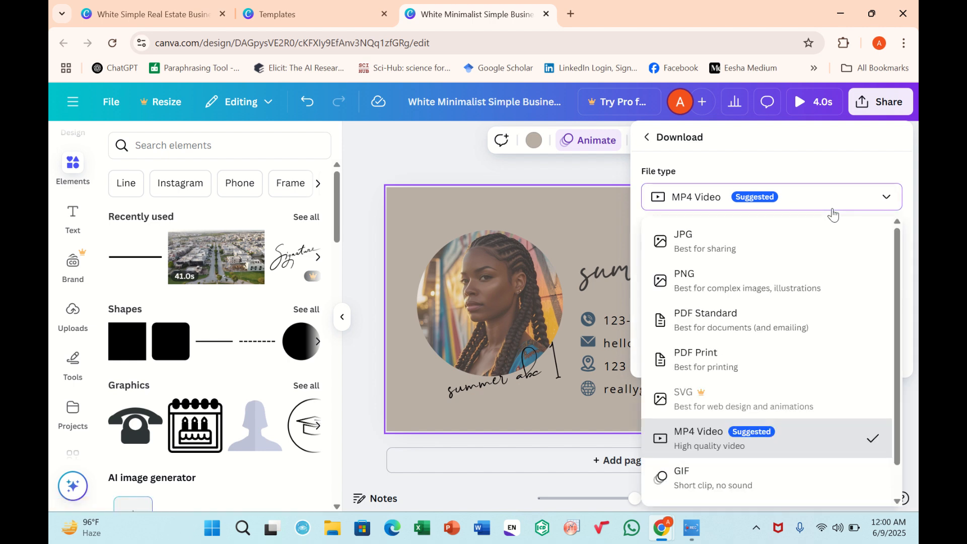
click(744, 291)
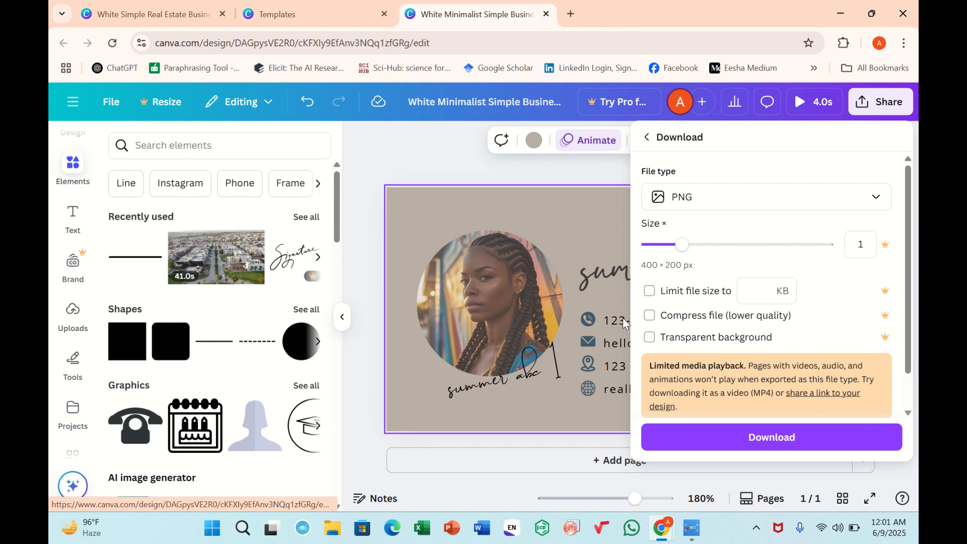
click(744, 437)
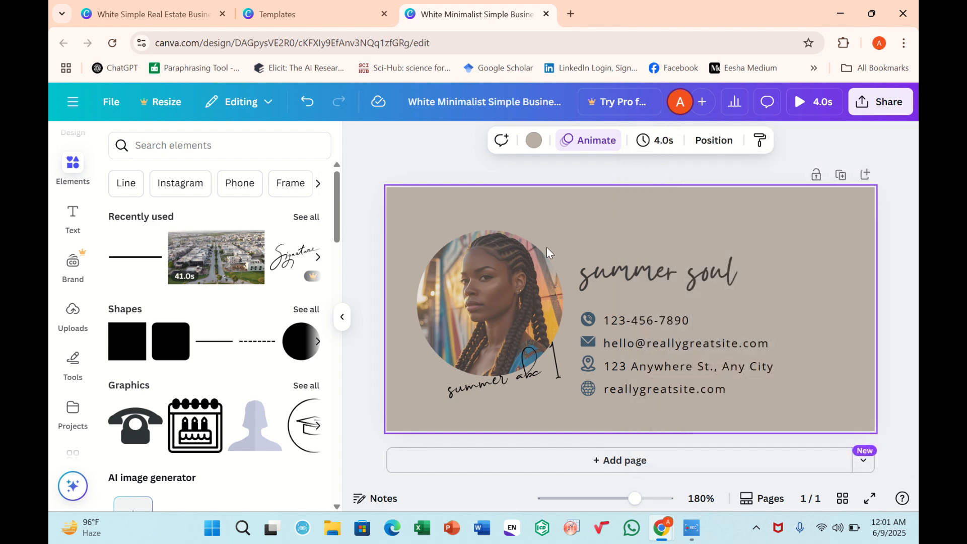